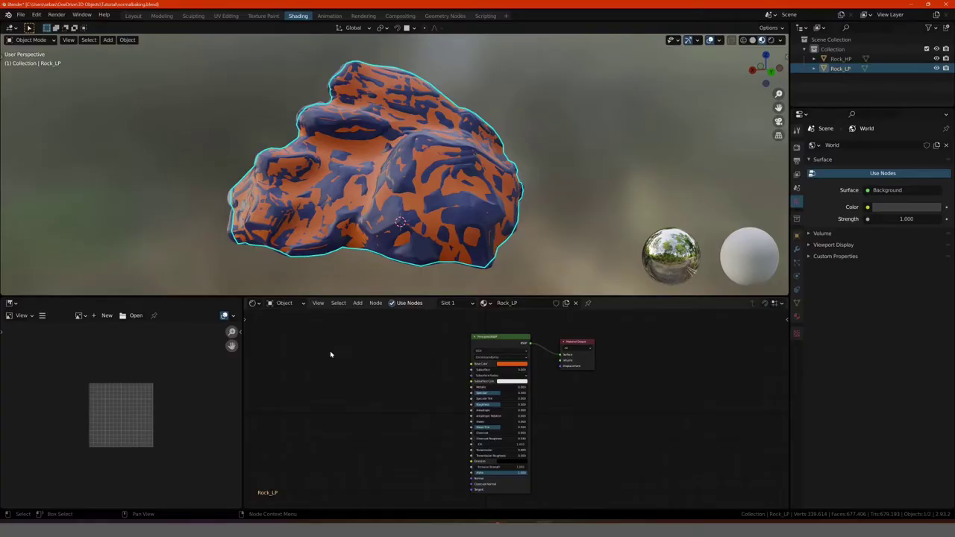
- Hide the high-poly Rock_HP so only the smooth Rock_LP remains in view
click(408, 253)
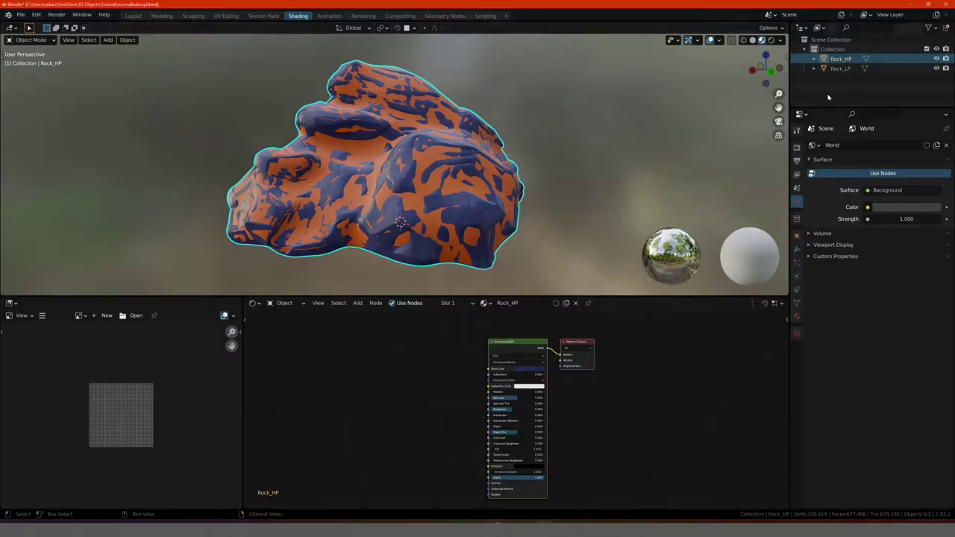
click(937, 58)
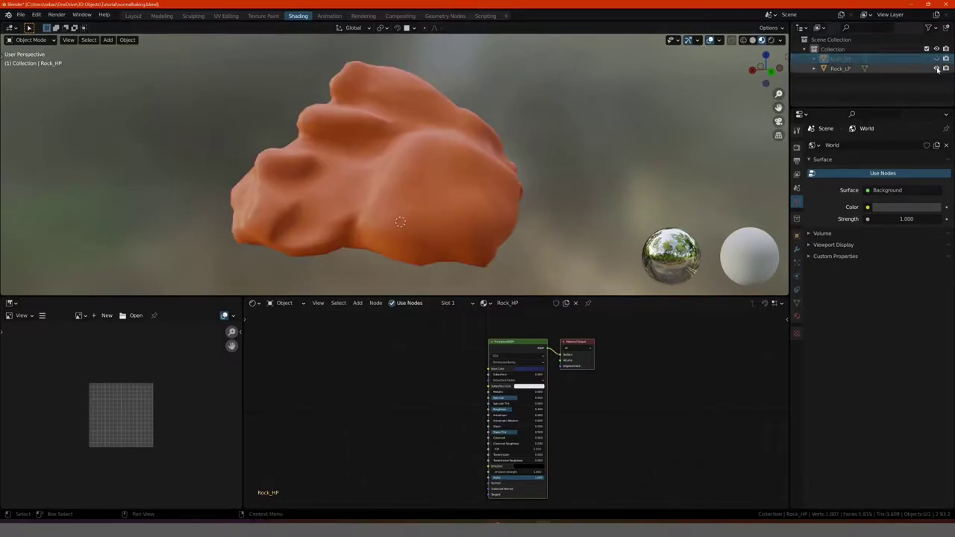
mouse_move(497, 149)
middle_down()
mouse_move(594, 149)
mouse_move(482, 166)
mouse_move(625, 171)
middle_up()
- Select Rock_LP and enter Edit Mode to inspect its mesh up close
click(418, 145)
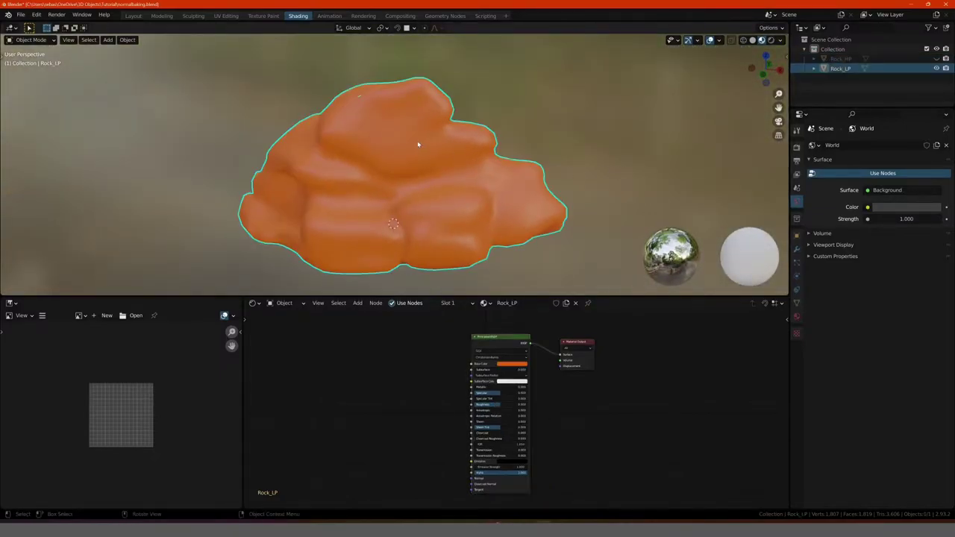
key(Tab)
middle_drag(392, 132, 347, 124)
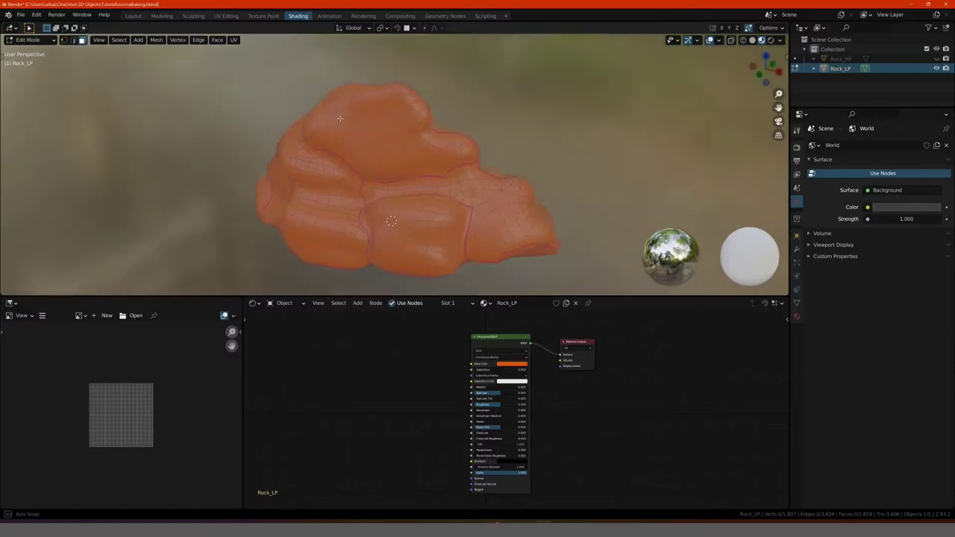
click(348, 124)
scroll(341, 123, up, 2)
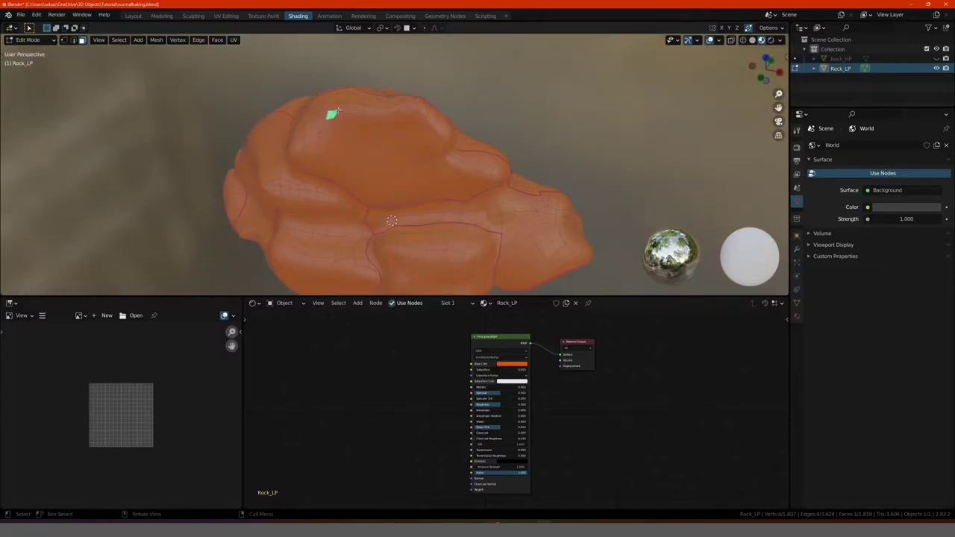
scroll(335, 119, up, 2)
scroll(326, 114, up, 2)
middle_drag(326, 114, 329, 124)
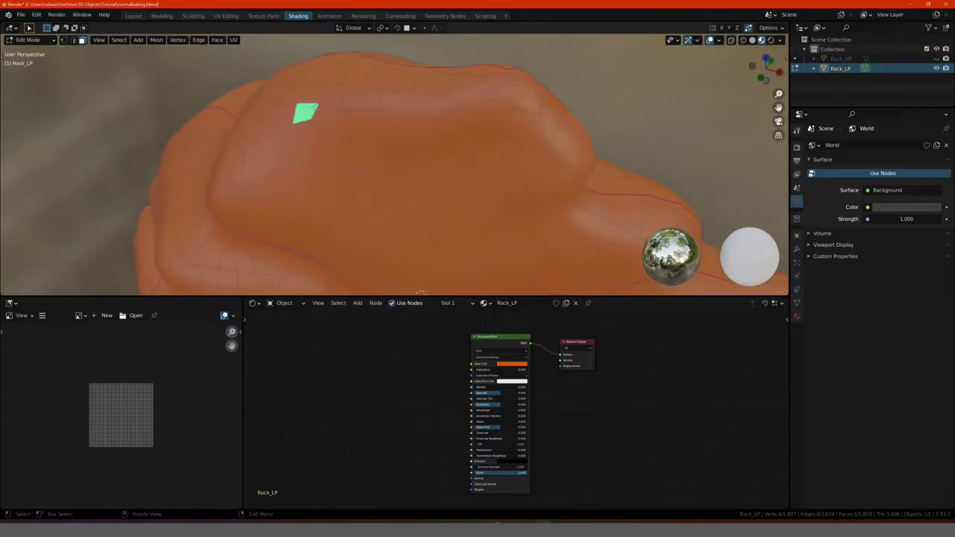
scroll(318, 106, down, 3)
scroll(318, 106, down, 1)
scroll(321, 112, down, 2)
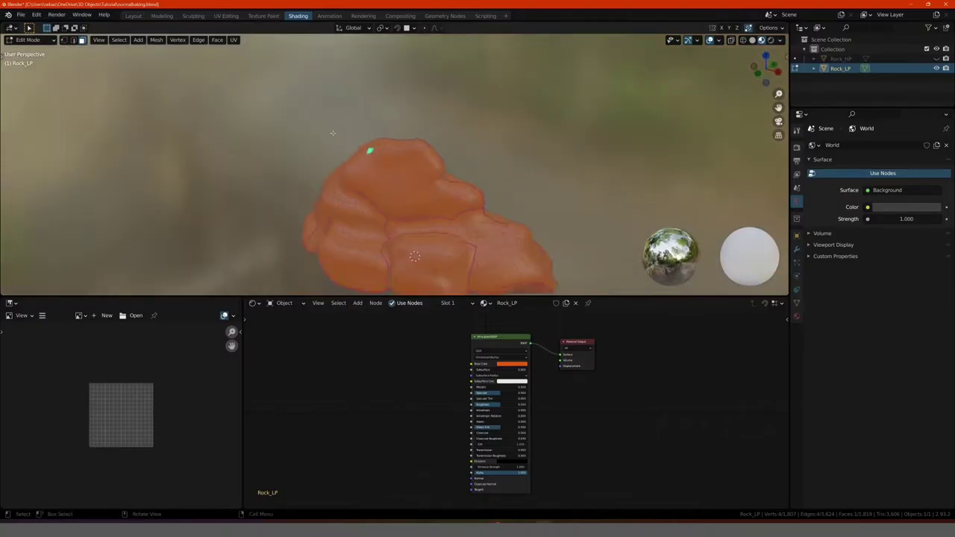
shift+middle_drag(332, 149, 332, 120)
- Delete the 2 loose vertices and 2 loose edges from all vertices, then return to Object Mode
key(1)
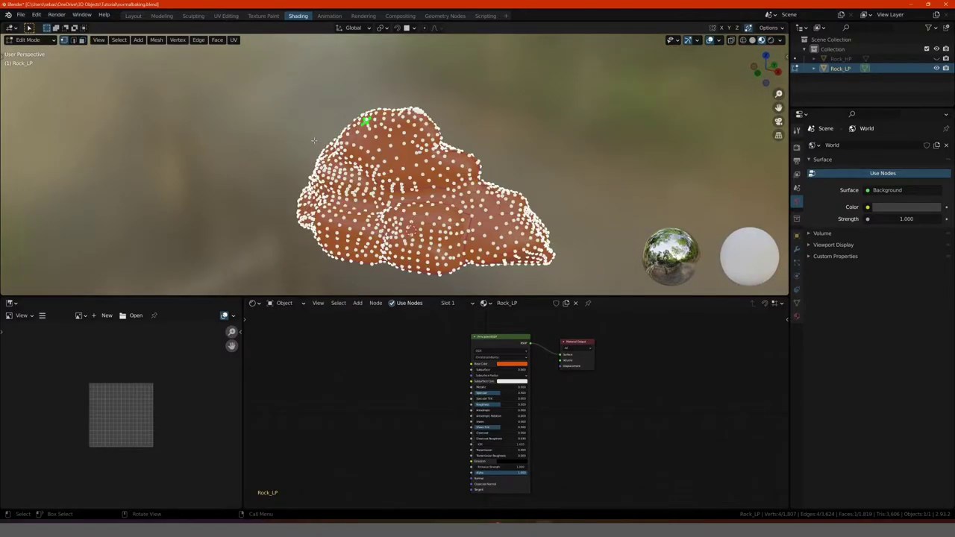
key(a)
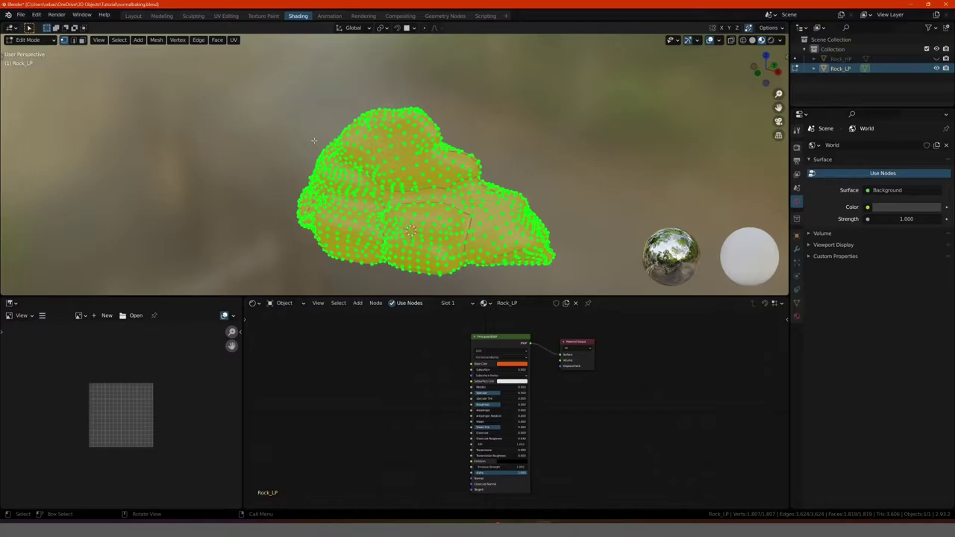
key(F3)
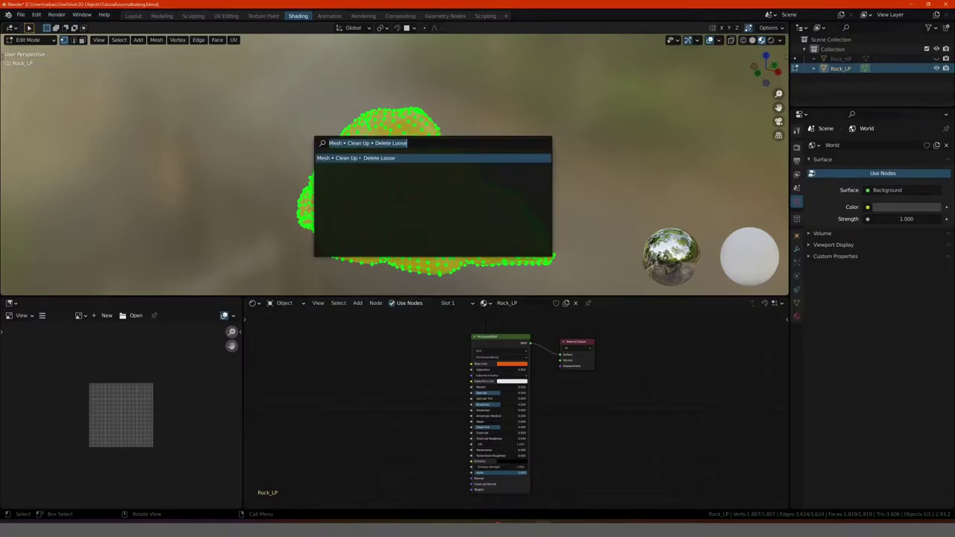
key(Return)
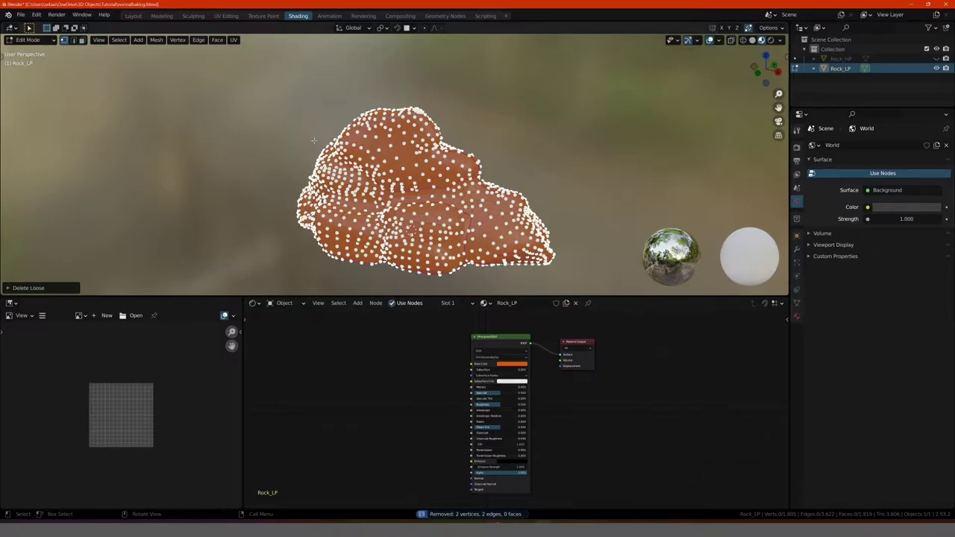
mouse_move(313, 140)
middle_down()
mouse_move(247, 154)
mouse_move(256, 154)
middle_up()
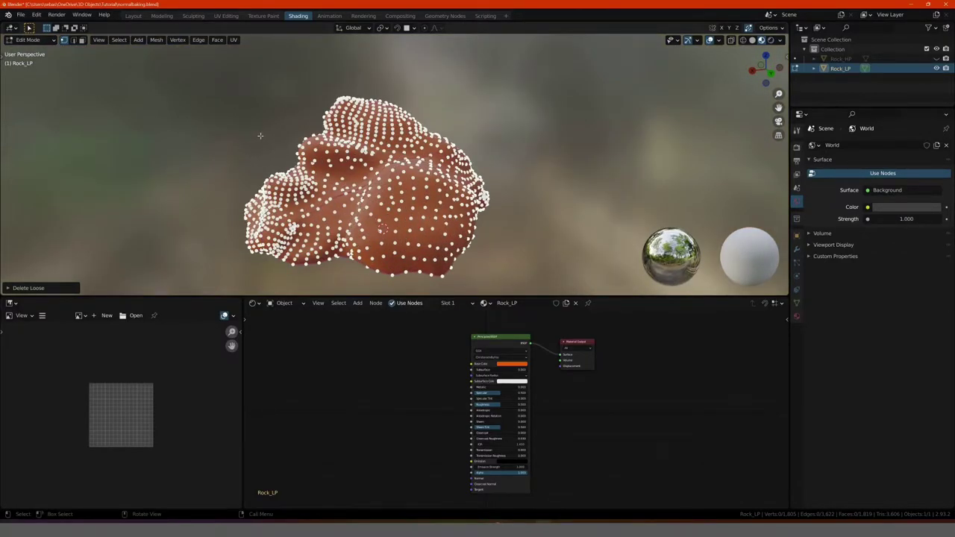
key(Tab)
- Unhide Rock_HP, hide Rock_LP, and orbit around the high-poly rock to inspect its detail
click(937, 58)
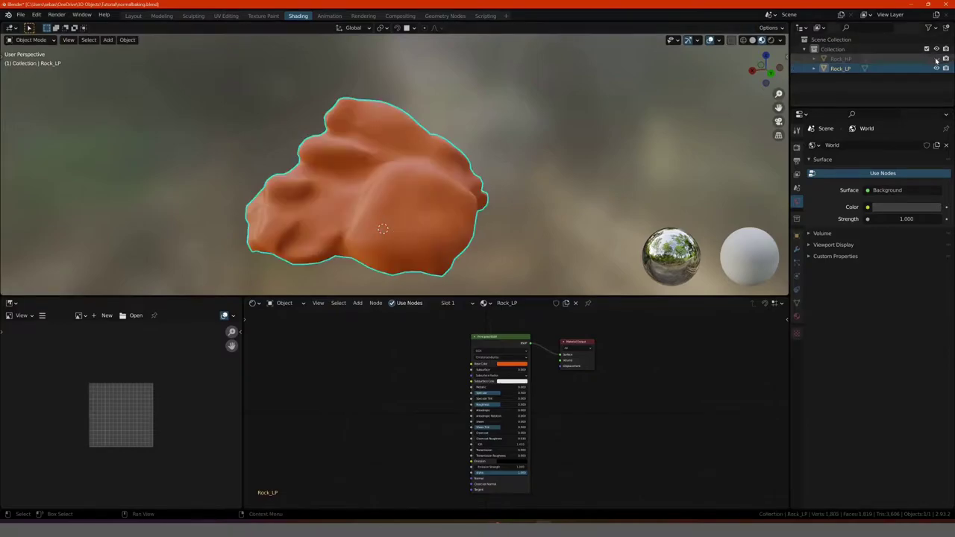
click(937, 68)
mouse_move(373, 187)
middle_down()
mouse_move(408, 176)
mouse_move(148, 147)
mouse_move(262, 160)
mouse_move(138, 166)
middle_up()
middle_drag(204, 164, 274, 162)
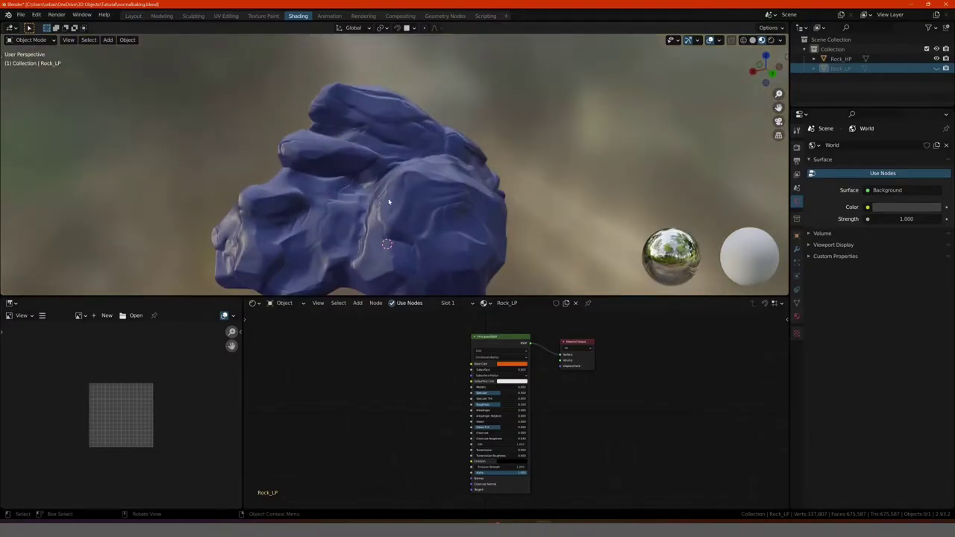
mouse_move(388, 202)
middle_down()
mouse_move(383, 185)
mouse_move(427, 171)
mouse_move(401, 219)
mouse_move(352, 165)
middle_up()
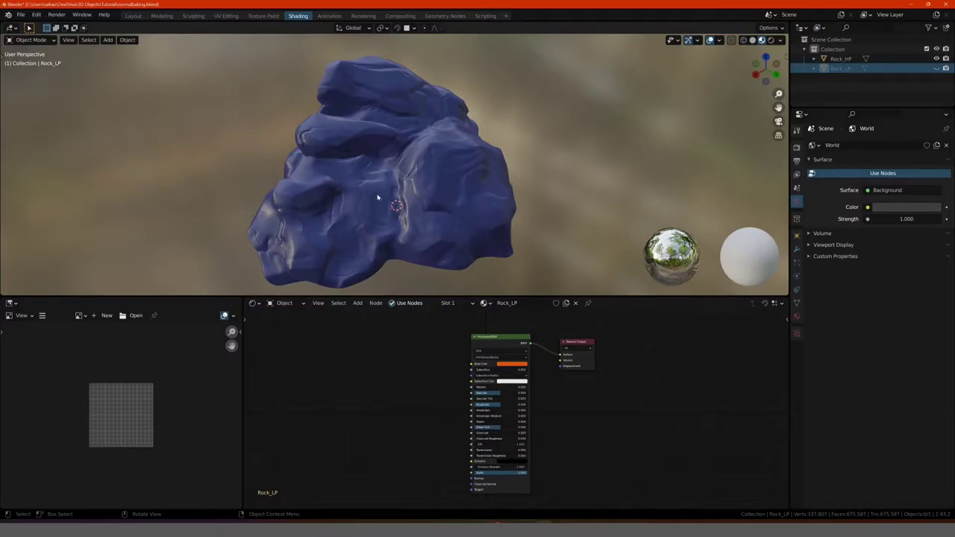
mouse_move(365, 200)
middle_down()
mouse_move(344, 195)
mouse_move(358, 196)
middle_up()
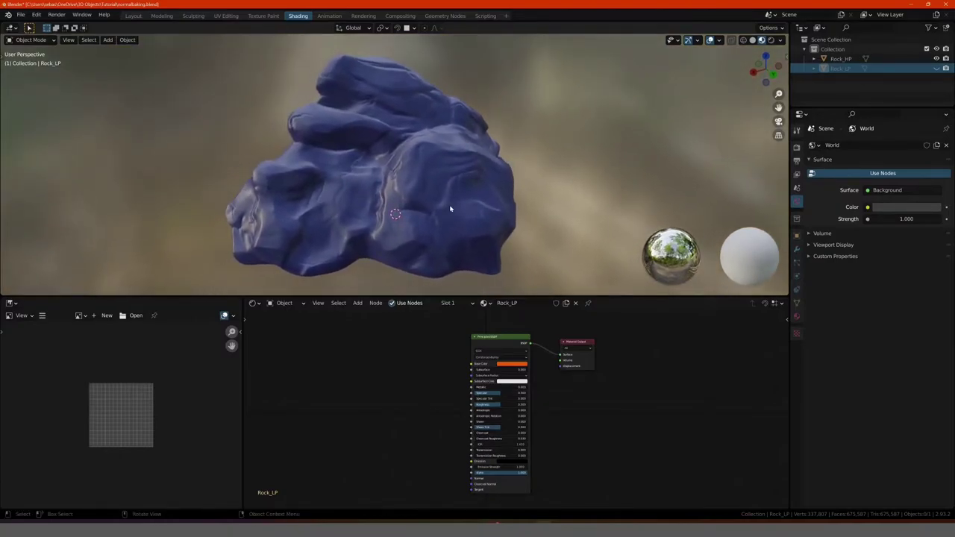
middle_drag(448, 207, 440, 206)
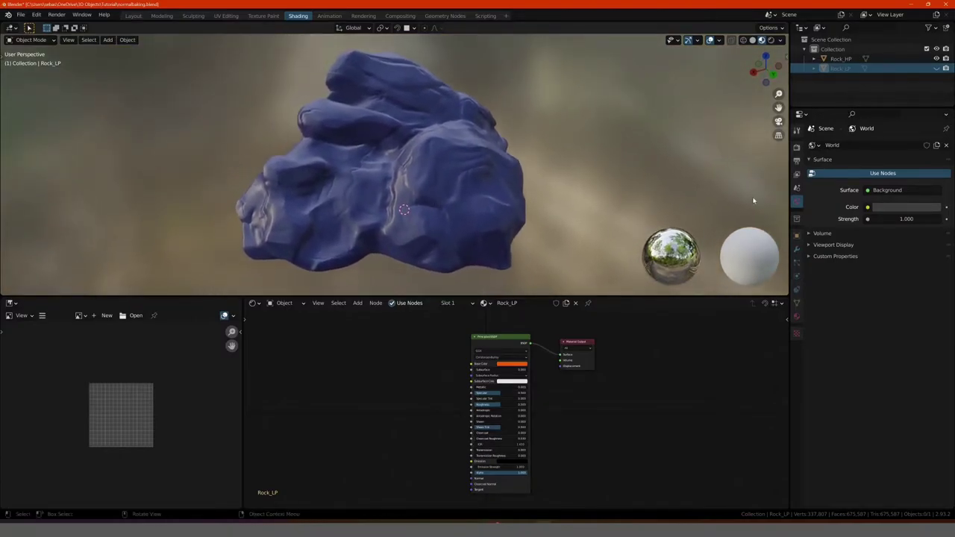
- Set the render engine to Cycles with GPU Compute as the device
click(796, 148)
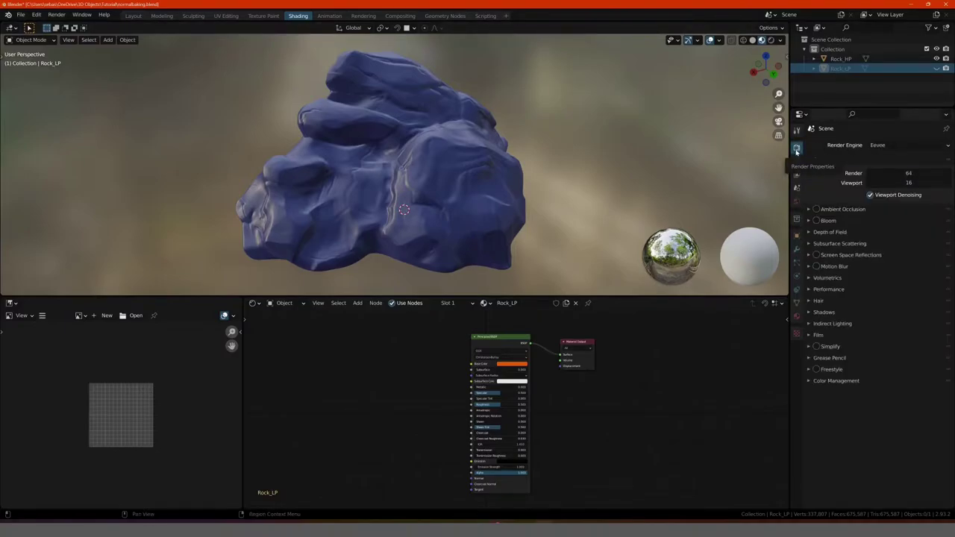
click(880, 149)
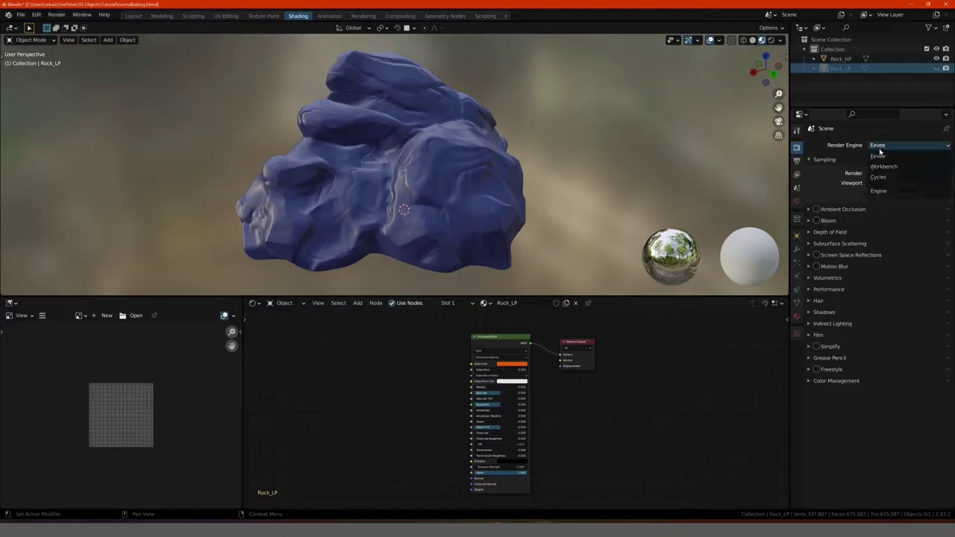
click(882, 179)
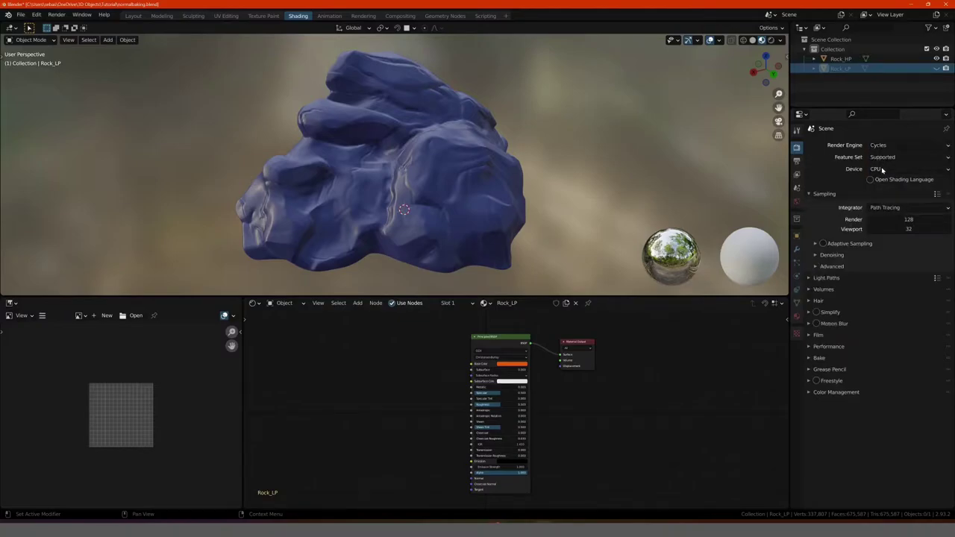
click(880, 170)
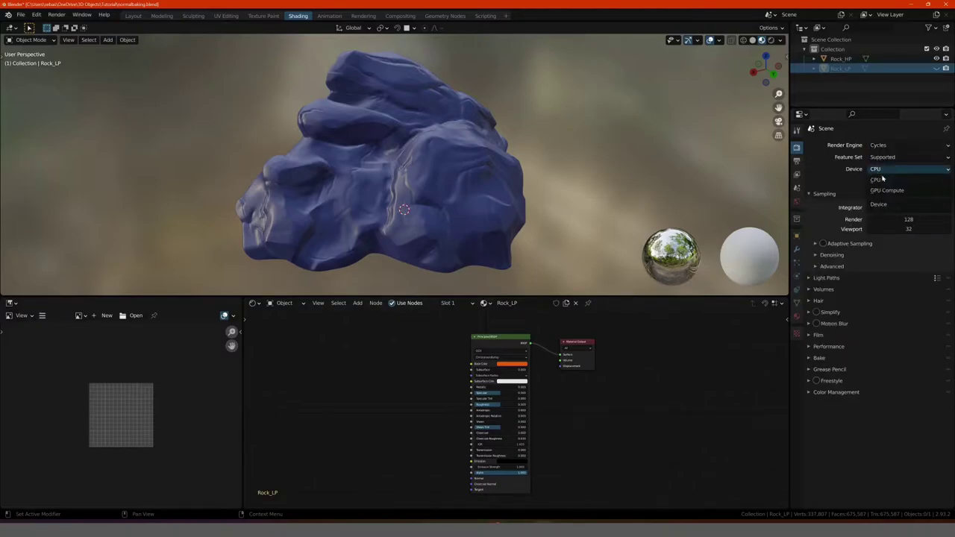
click(887, 191)
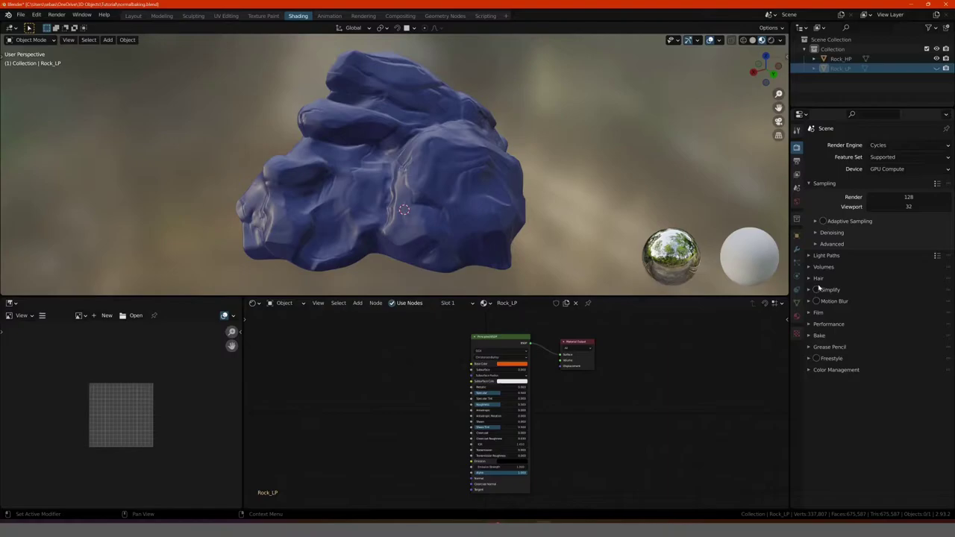
- Set the bake type to Normal in the bake settings
click(809, 338)
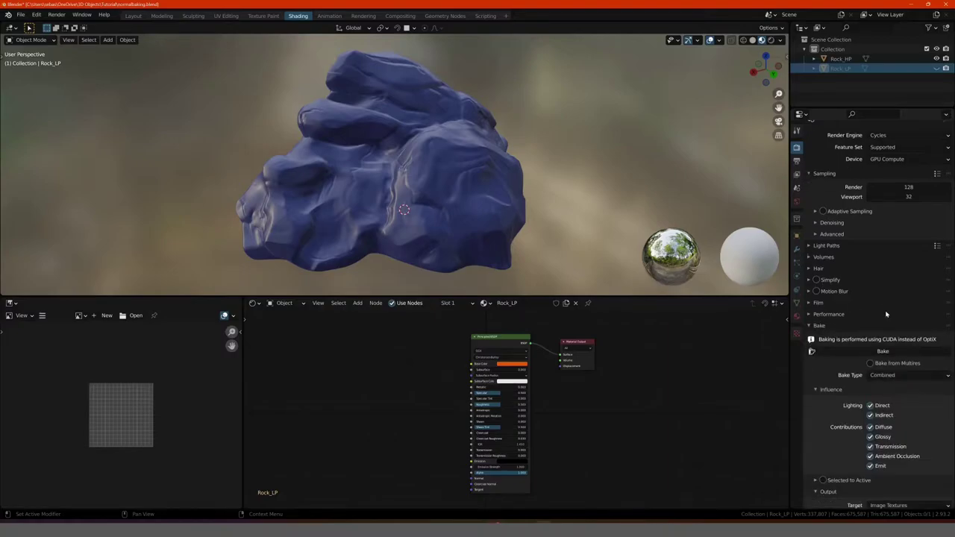
scroll(874, 309, down, 3)
click(883, 312)
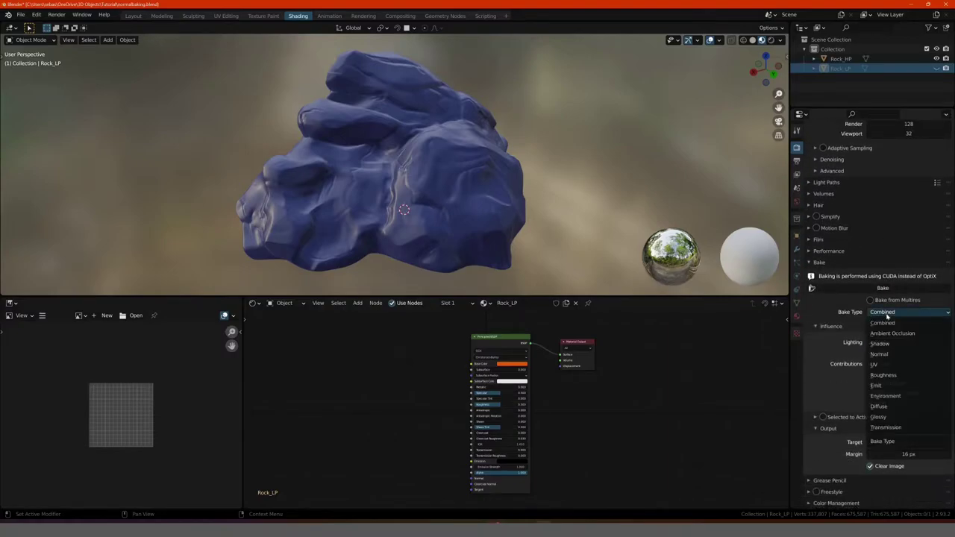
click(884, 354)
- Unhide Rock_LP and select it as the active object
scroll(847, 324, up, 2)
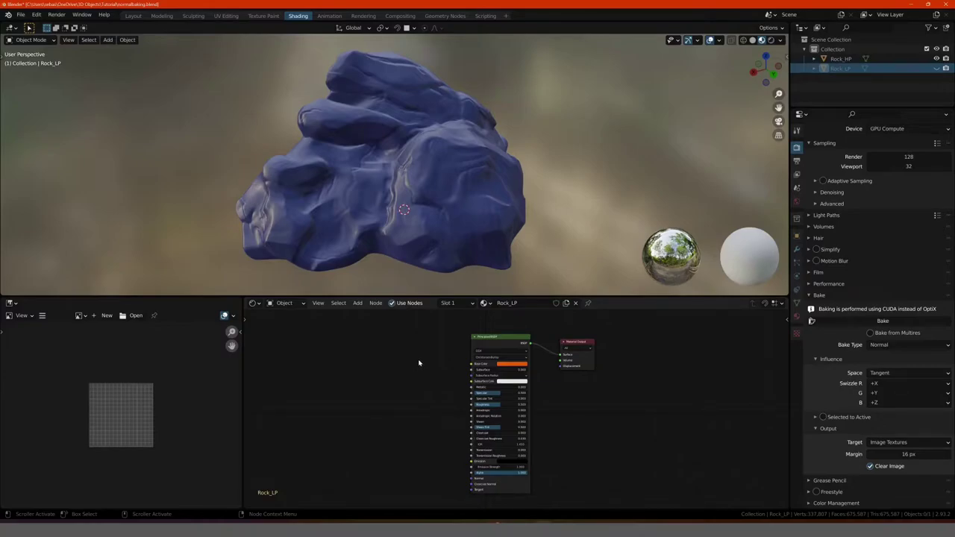
click(937, 68)
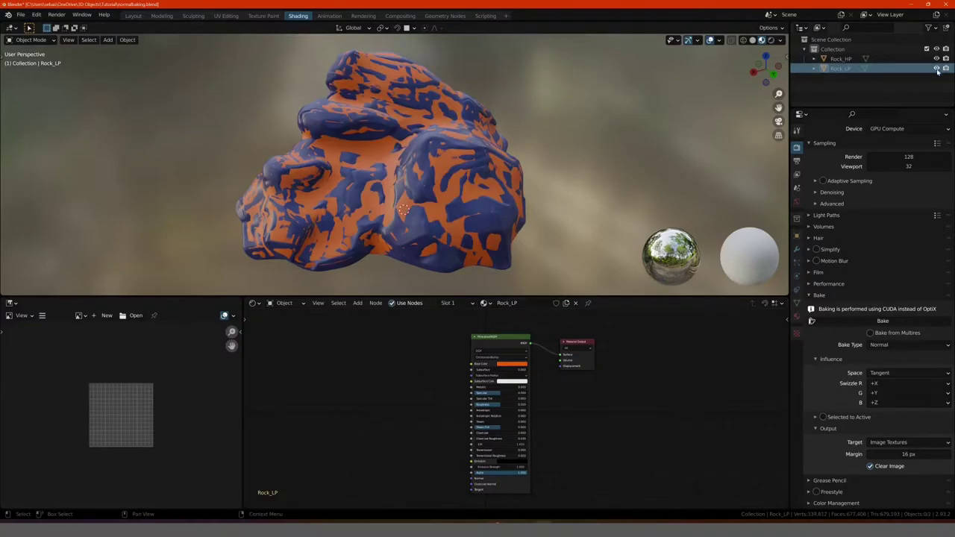
click(838, 68)
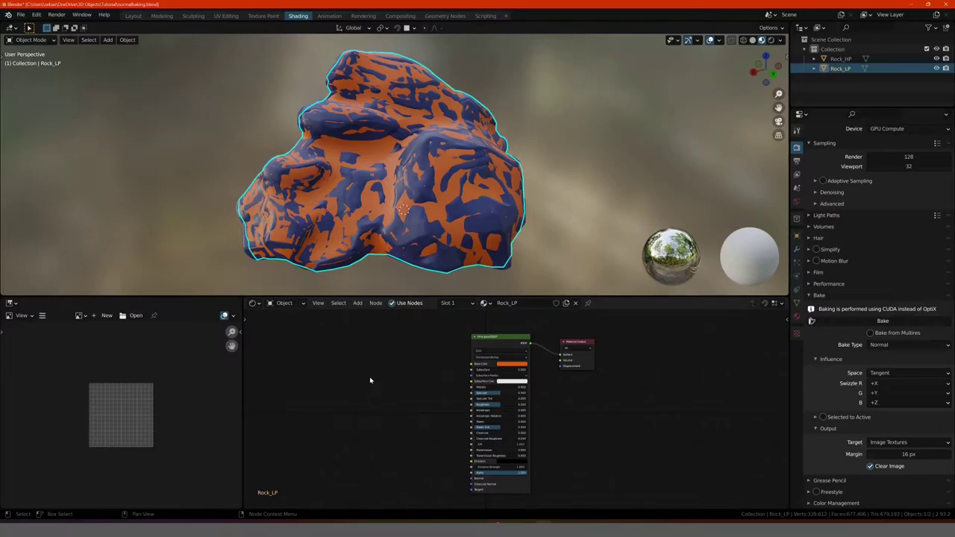
- Add an Image Texture node to Rock_LP's material
key(shift+a)
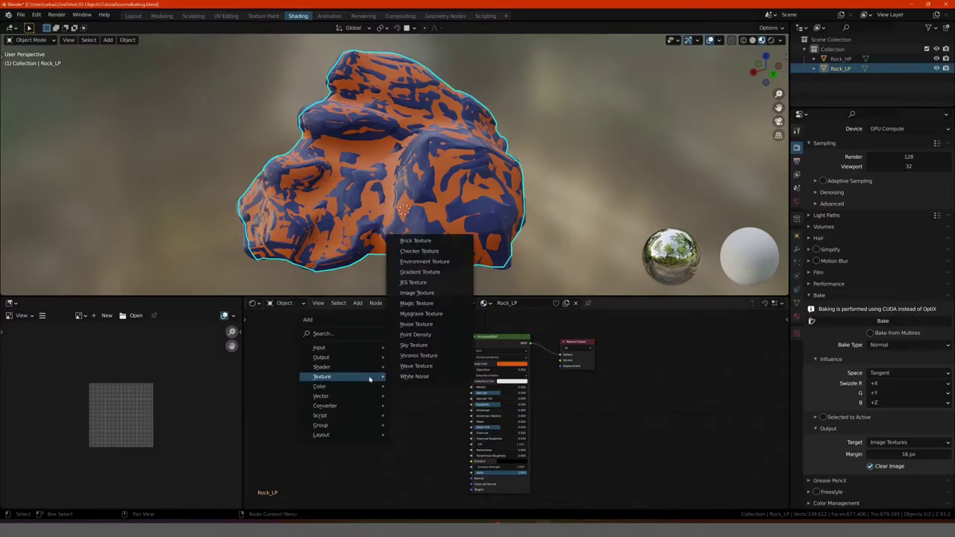
click(419, 293)
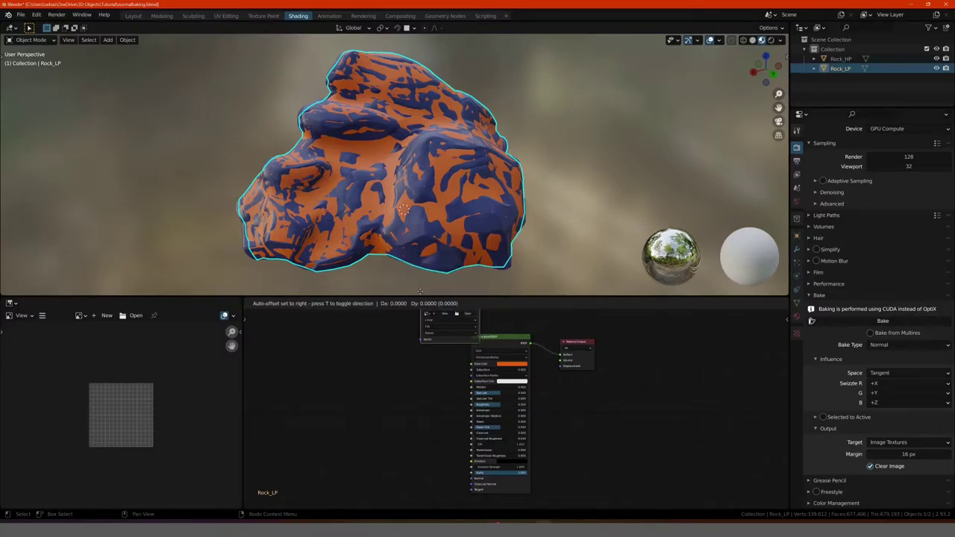
click(380, 372)
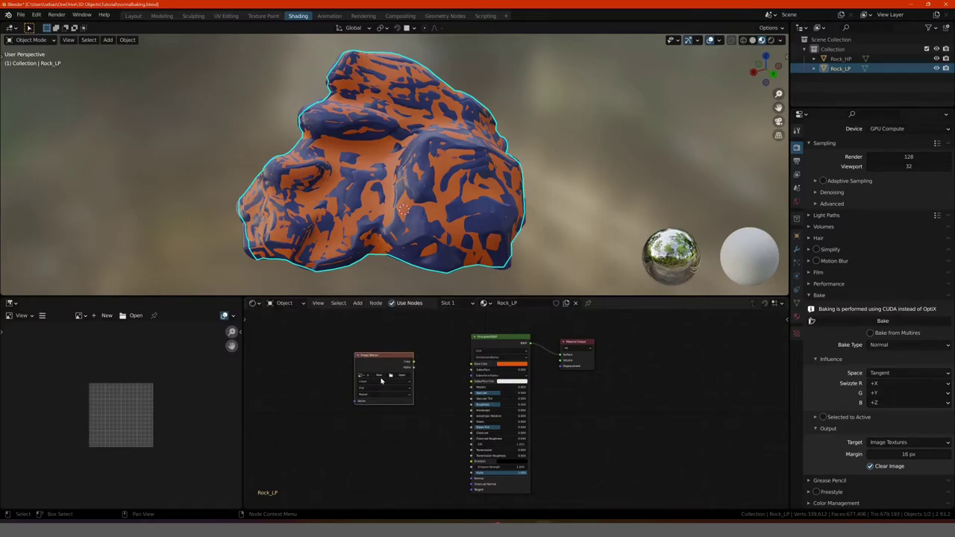
- Create a new 2048×2048 image named normalmap without an alpha channel
click(378, 377)
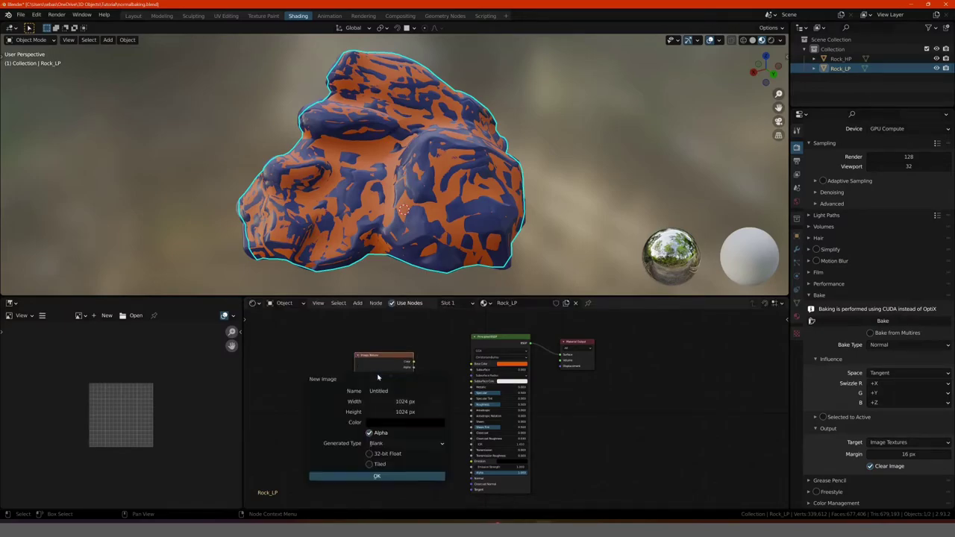
text(no)
text(rmalmap)
key(Tab)
key(End)
text(*)
text(2)
key(Tab)
text(*2)
key(Return)
click(369, 434)
click(382, 477)
- Set the image's color space to Non-Color and position the node
click(390, 408)
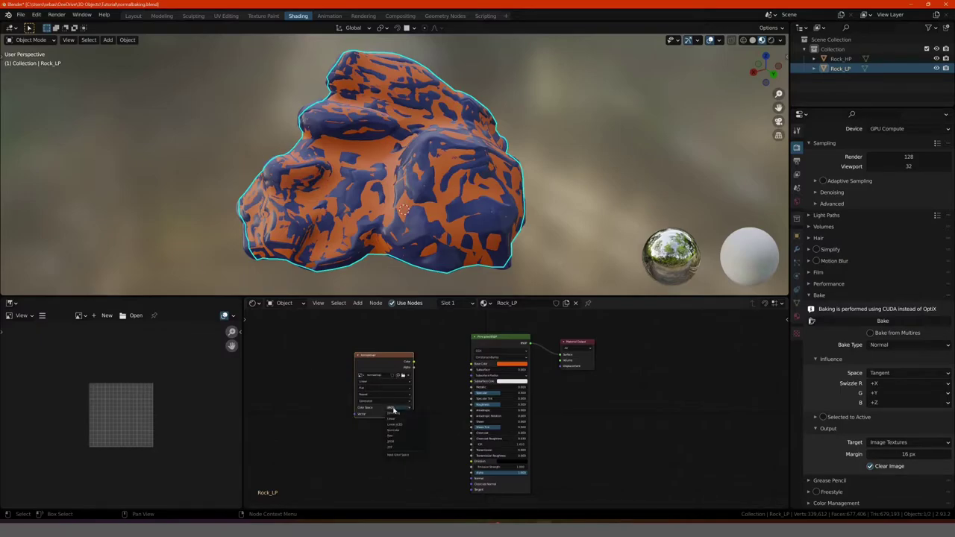
click(396, 430)
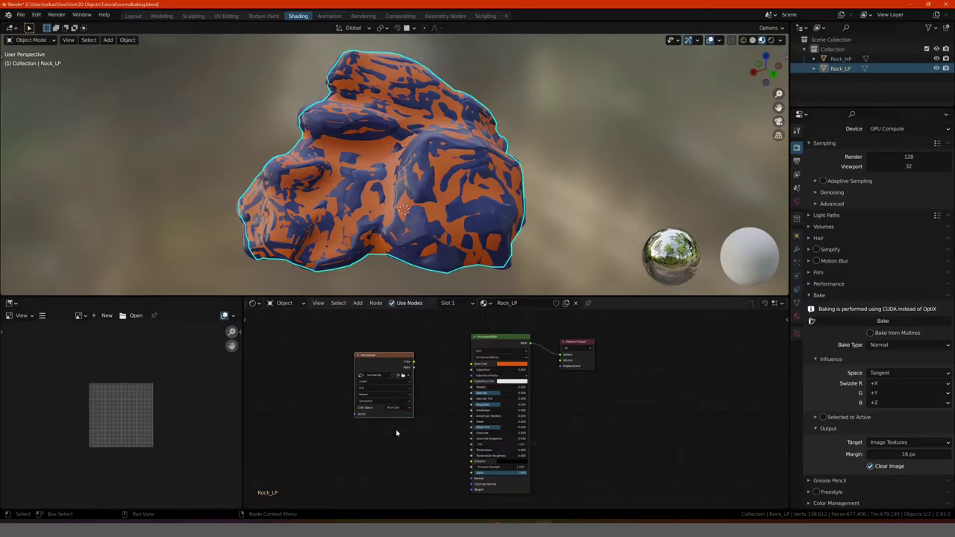
drag(385, 357, 373, 370)
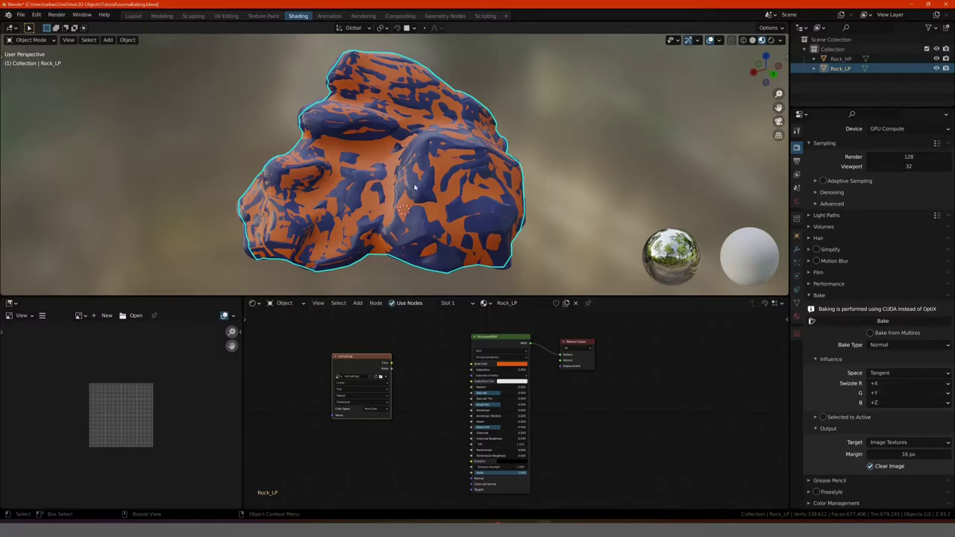
drag(356, 358, 370, 354)
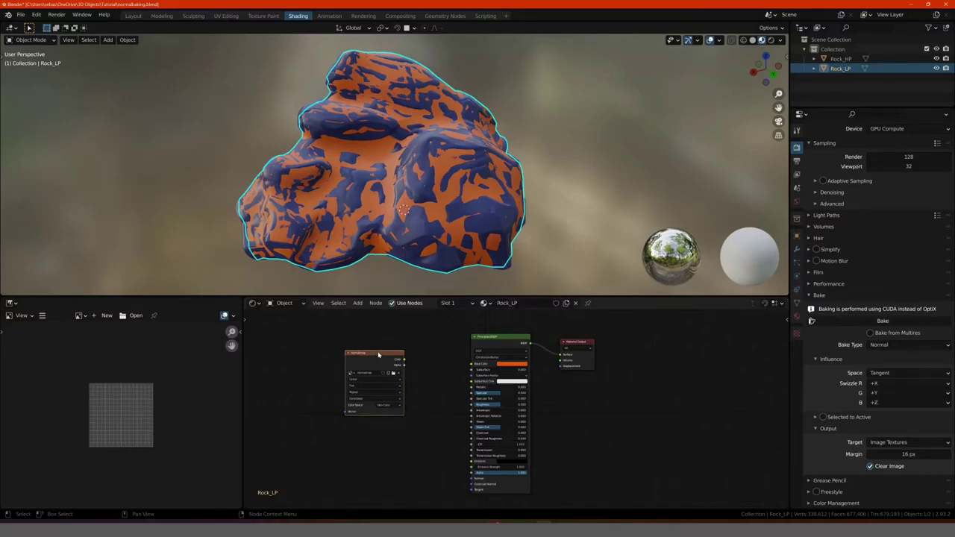
- Add Rock_HP to the selection and make the Image Texture node the bake target
shift+click(841, 60)
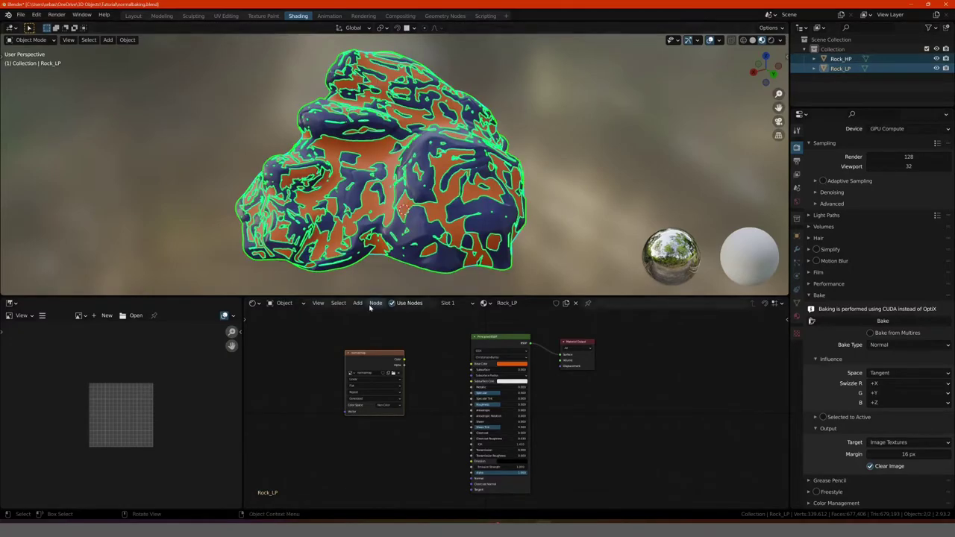
click(364, 356)
click(364, 356)
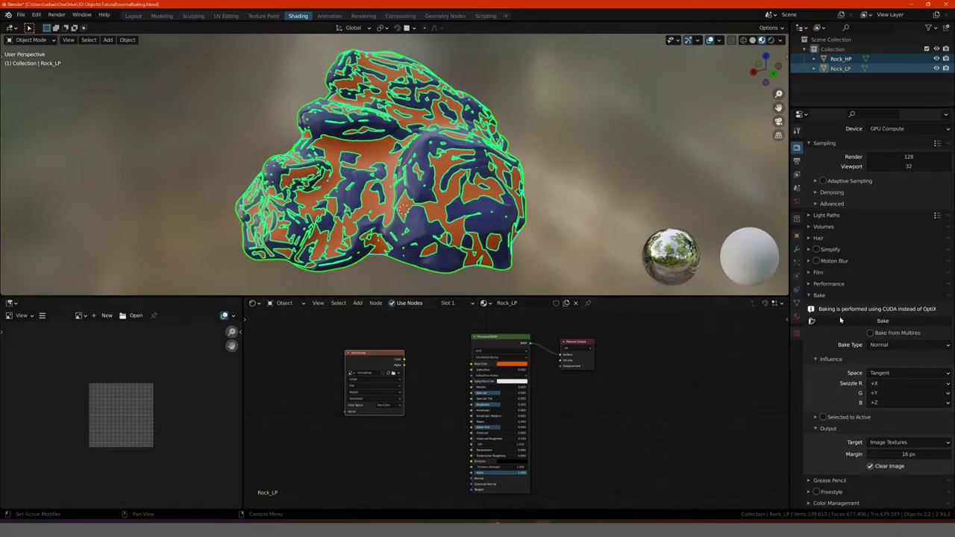
- Enable Selected to Active with 0.5 m extrusion and 0.5 m max ray distance
click(823, 416)
scroll(848, 408, down, 2)
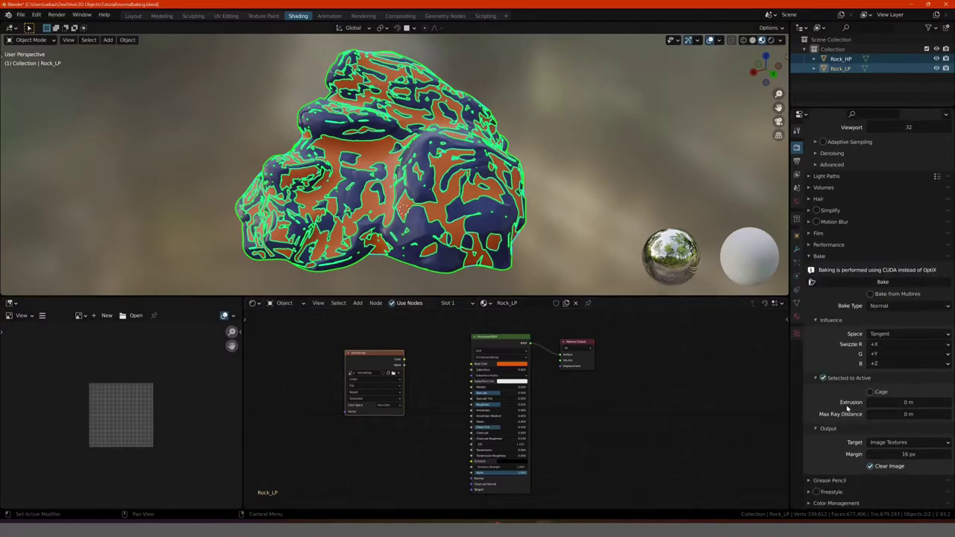
click(894, 403)
key(Return)
click(909, 414)
text(0.5)
key(Return)
- Check the rock's dimensions in the sidebar, then start the normal map bake
key(n)
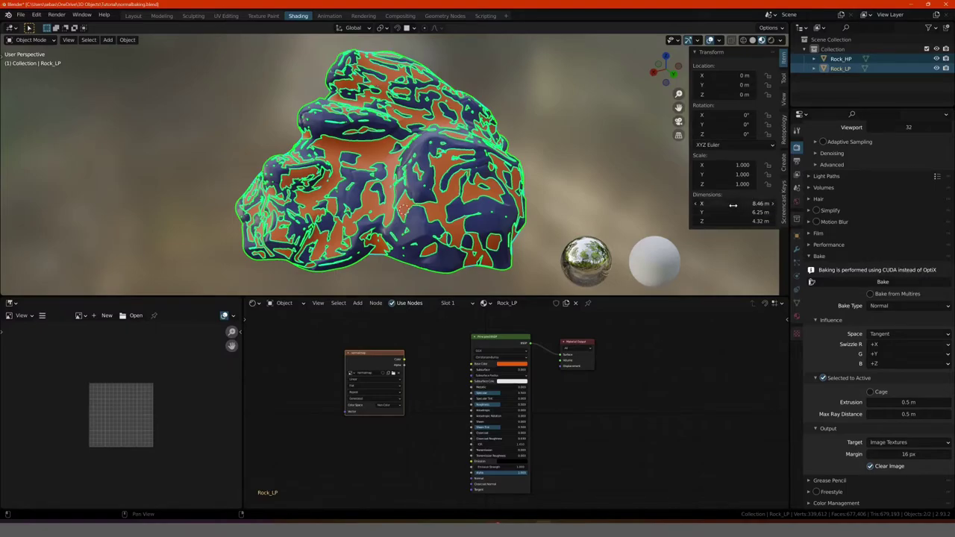
key(n)
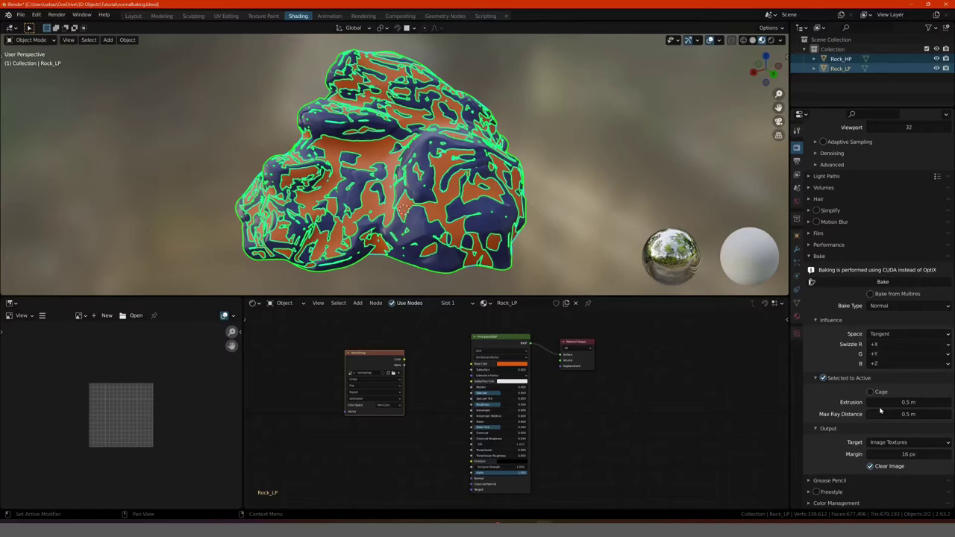
scroll(881, 407, up, 1)
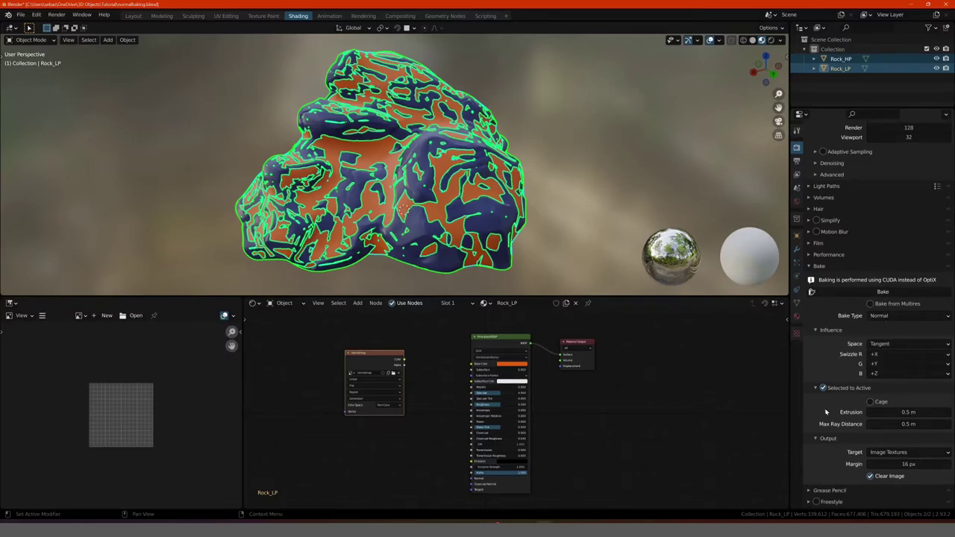
scroll(845, 418, down, 1)
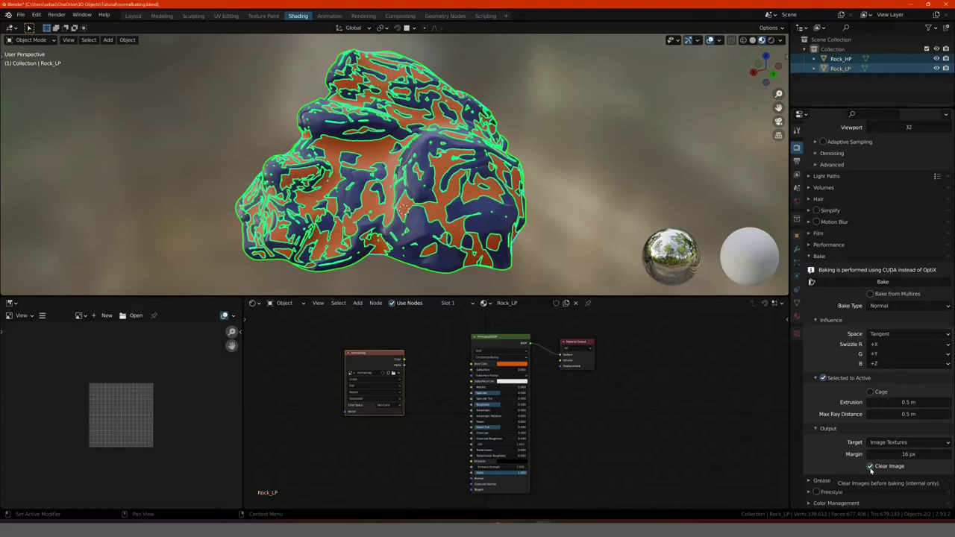
click(874, 283)
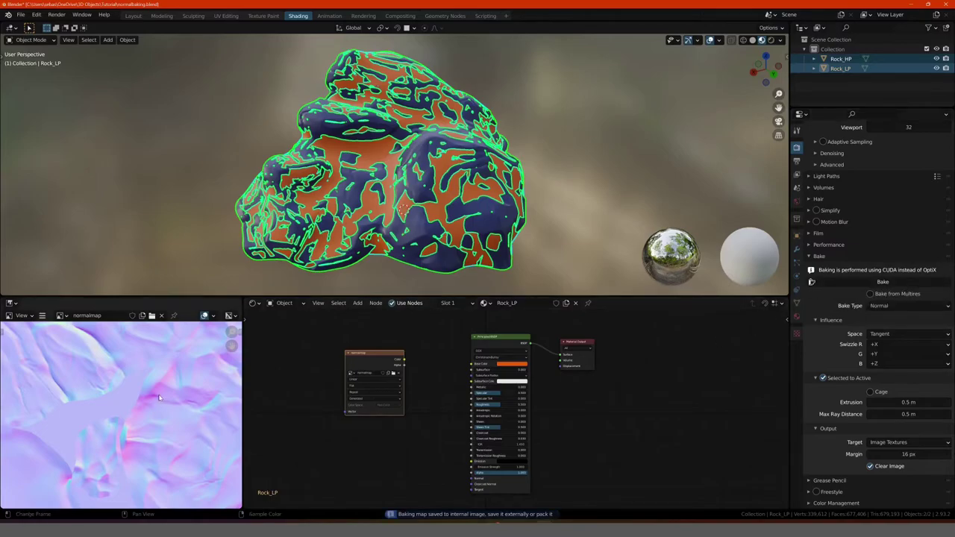
- Inspect the baked normalmap full-screen in the Image Editor, then restore the Shading layout
scroll(135, 407, down, 3)
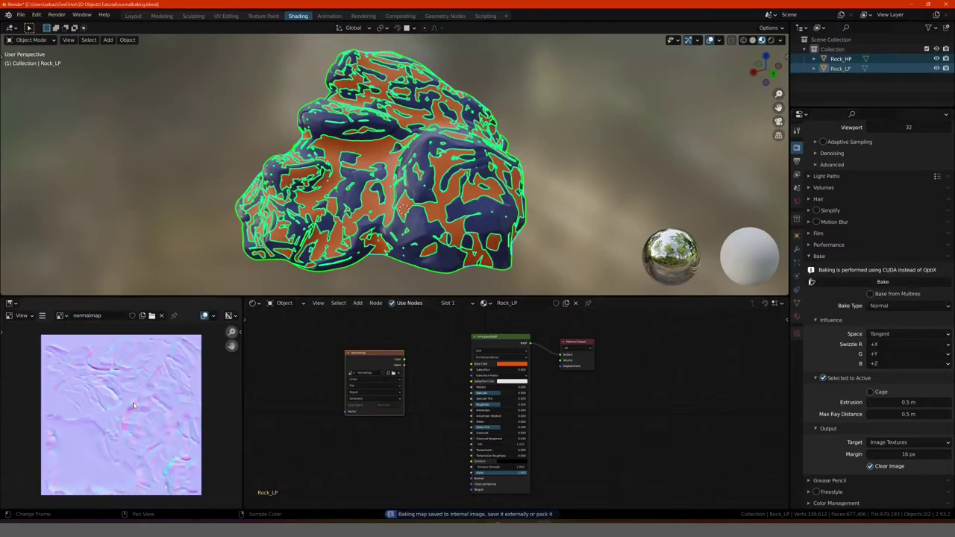
scroll(135, 408, up, 1)
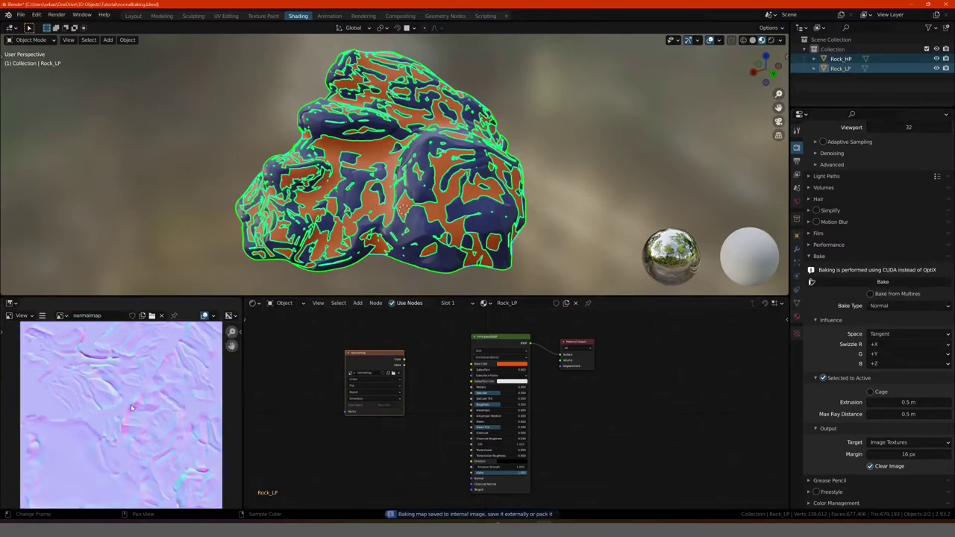
key(ctrl+space)
scroll(532, 316, up, 2)
scroll(532, 316, up, 2)
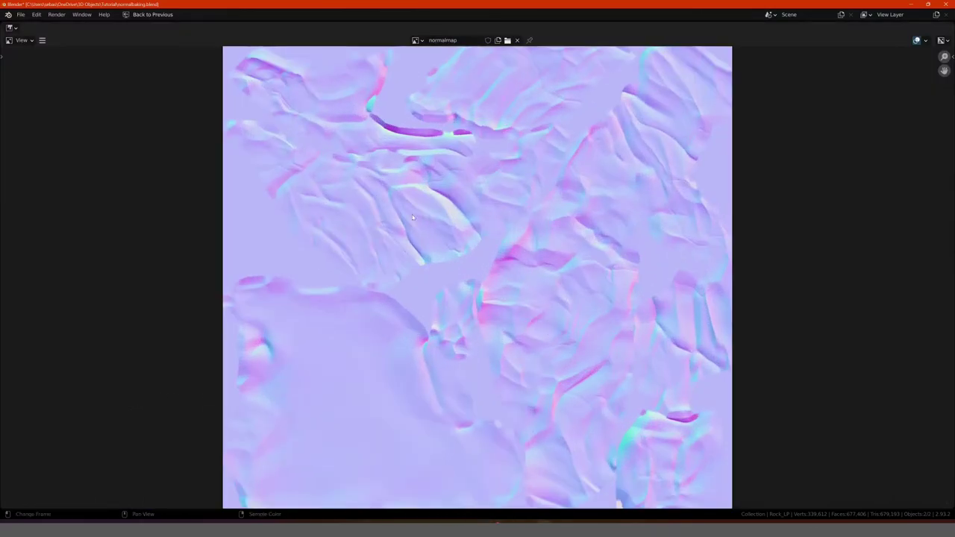
scroll(415, 214, up, 3)
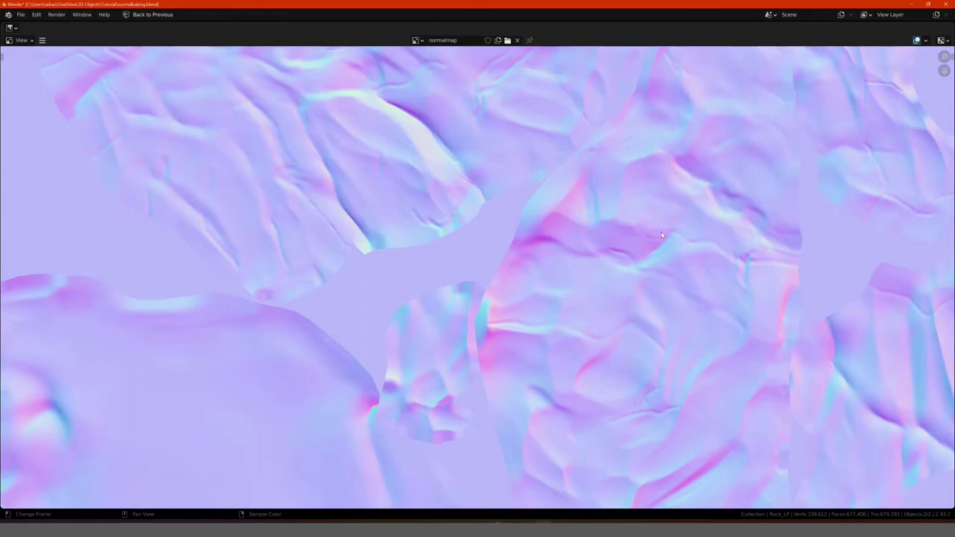
key(Home)
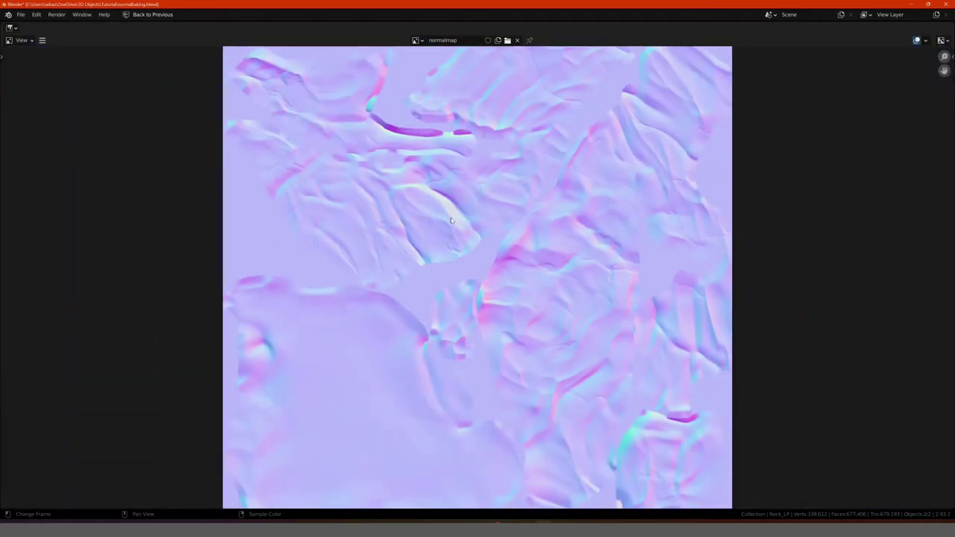
scroll(446, 225, down, 1)
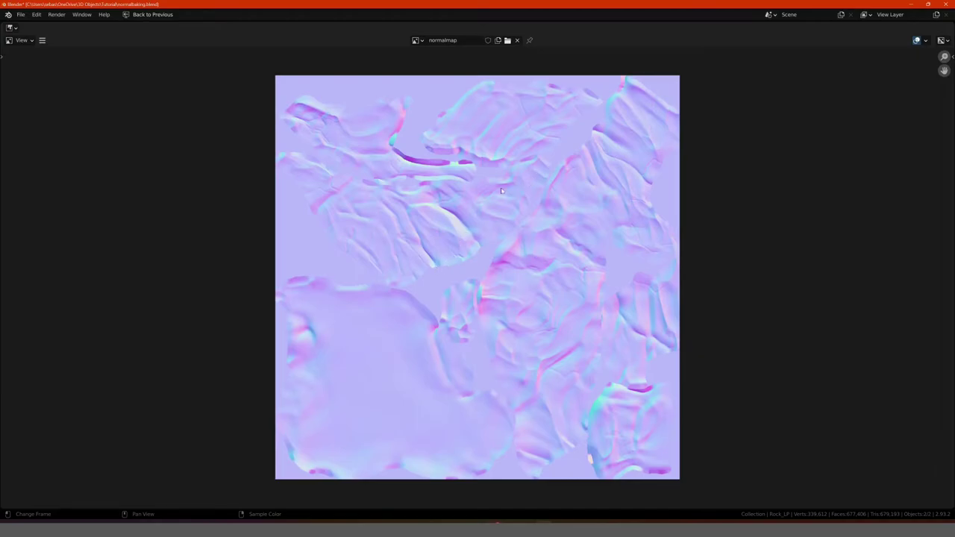
scroll(397, 243, down, 1)
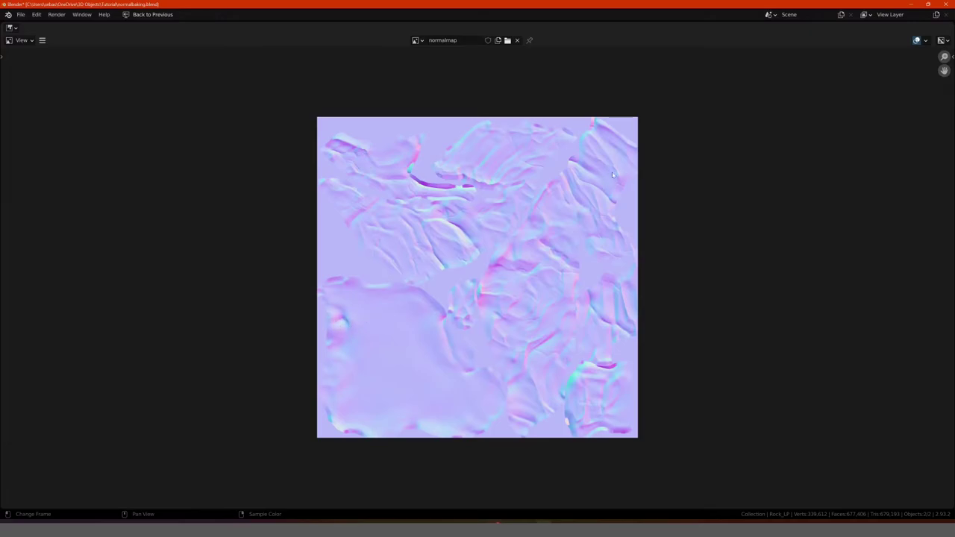
scroll(461, 237, down, 2)
scroll(469, 243, up, 2)
scroll(494, 225, down, 1)
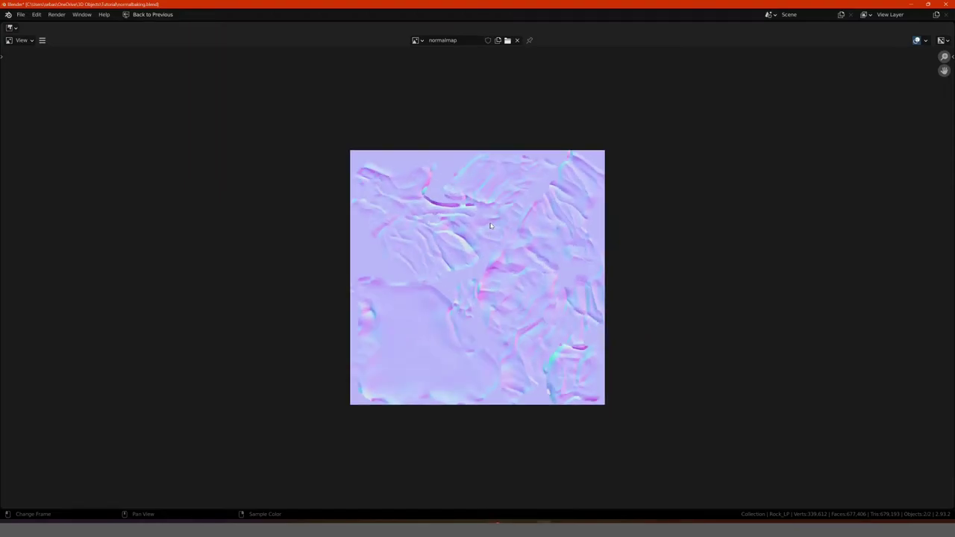
scroll(495, 225, up, 1)
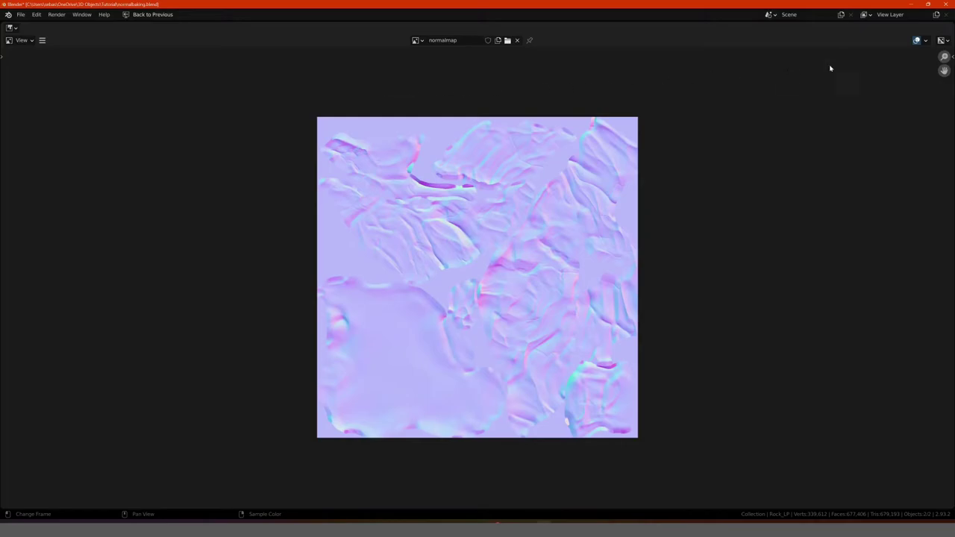
key(ctrl+space)
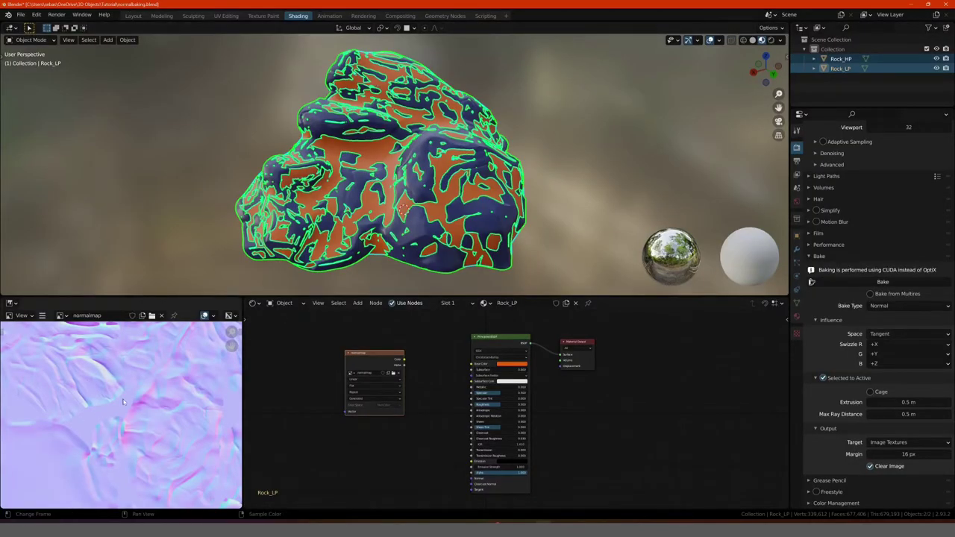
- Hide Rock_HP, leave Rock_LP visible, and select Rock_LP in the viewport
scroll(124, 401, up, 1)
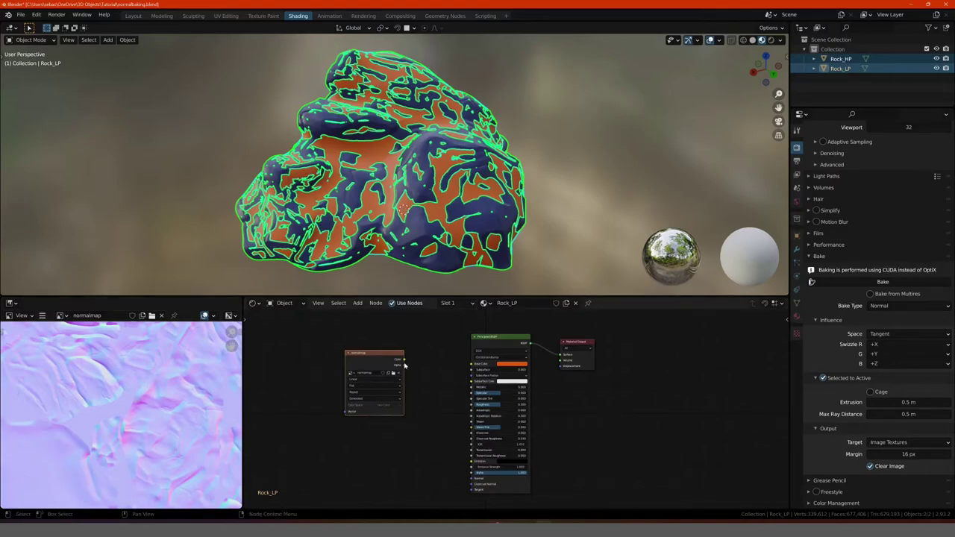
click(936, 58)
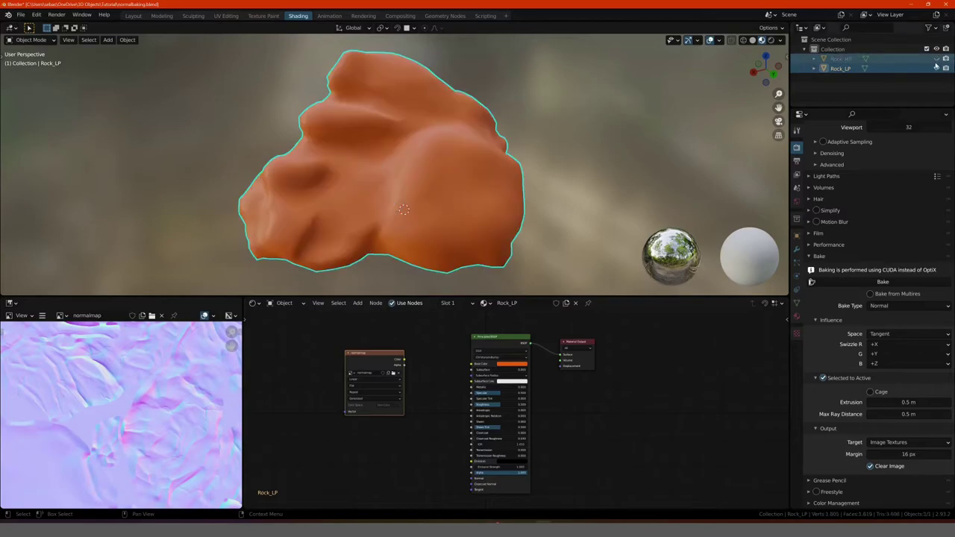
click(937, 68)
click(937, 68)
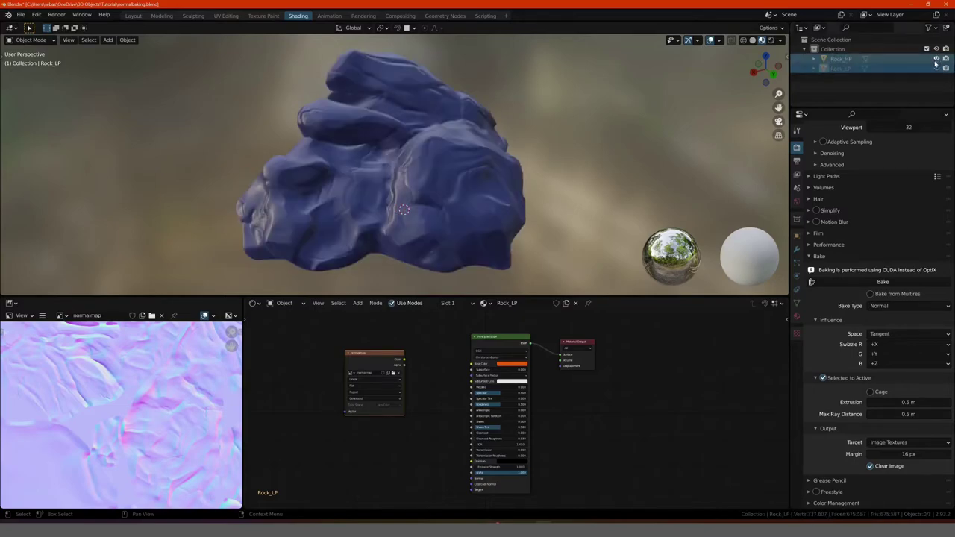
click(937, 68)
click(936, 68)
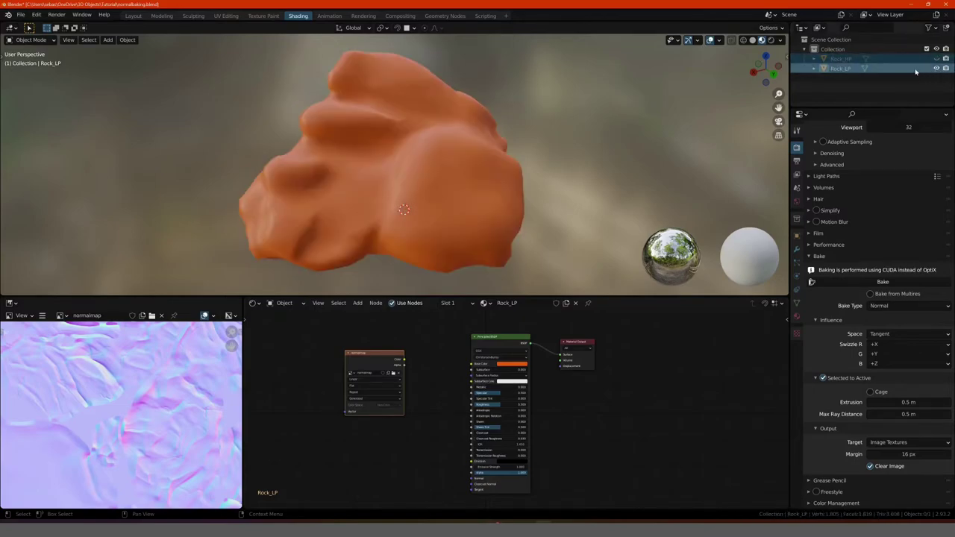
click(438, 197)
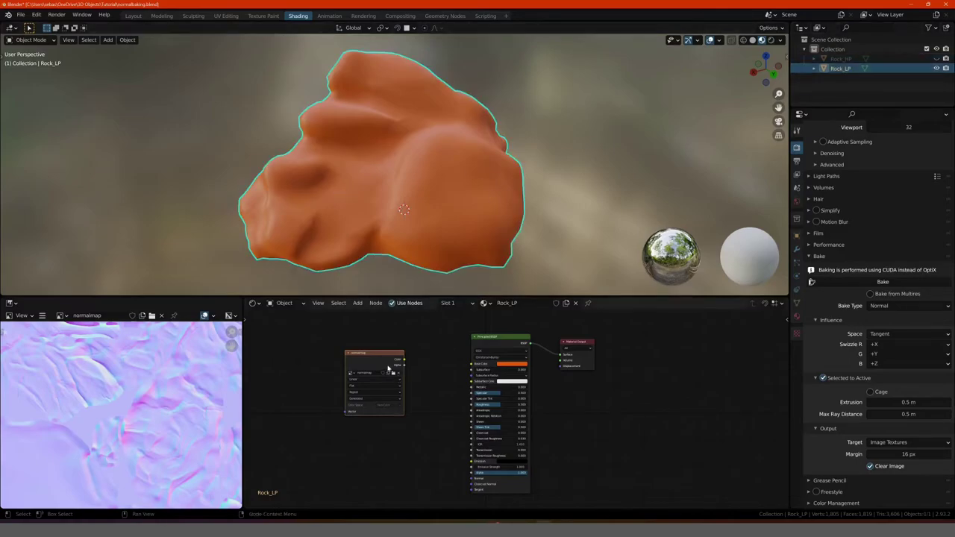
- Insert a Normal Map node between the normalmap texture and the Principled BSDF Normal input
click(357, 303)
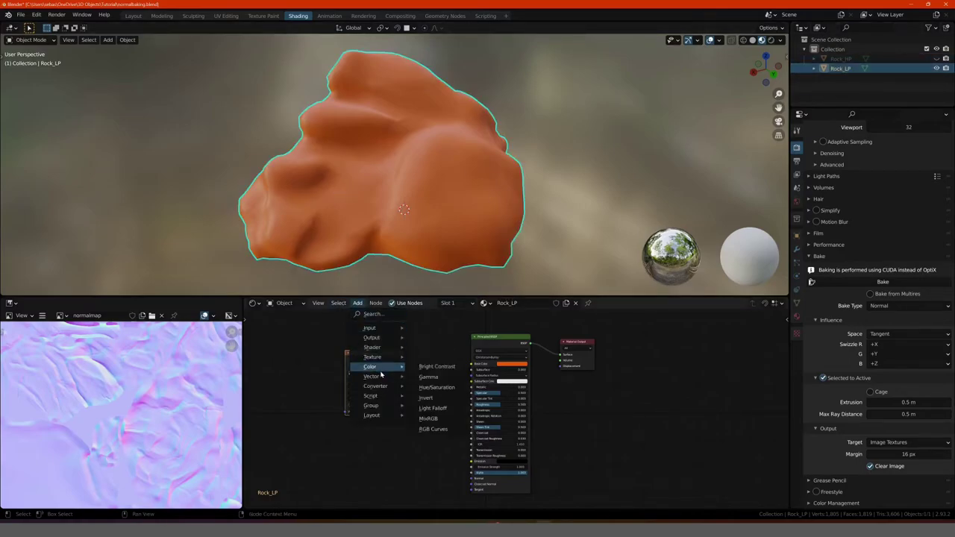
mouse_move(371, 376)
click(424, 413)
click(414, 418)
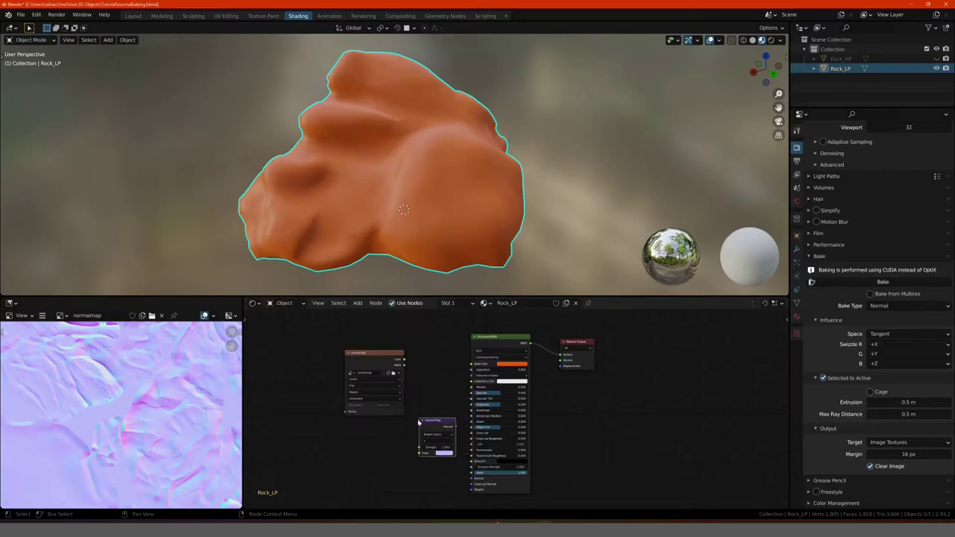
mouse_move(382, 359)
mouse_down()
mouse_move(342, 371)
mouse_move(463, 438)
mouse_move(473, 478)
mouse_up()
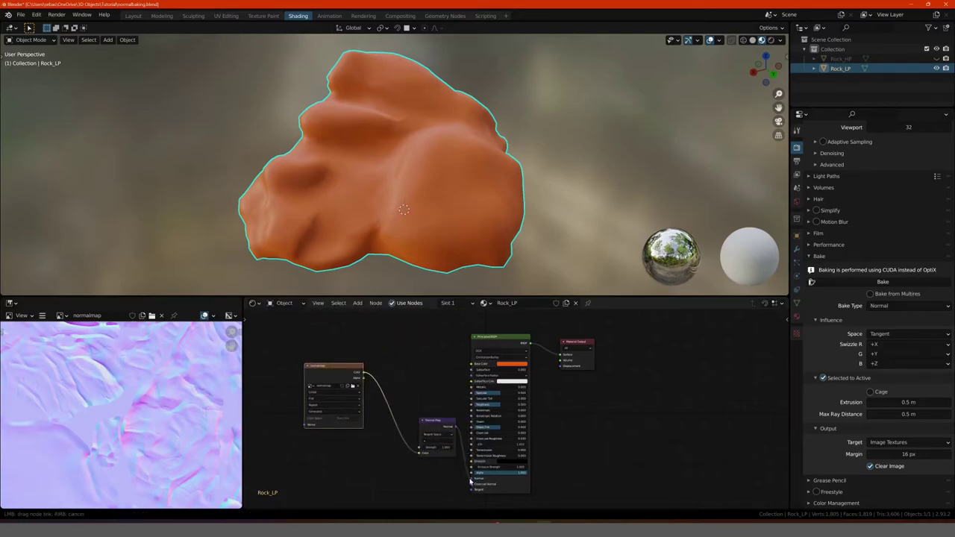
drag(435, 423, 414, 420)
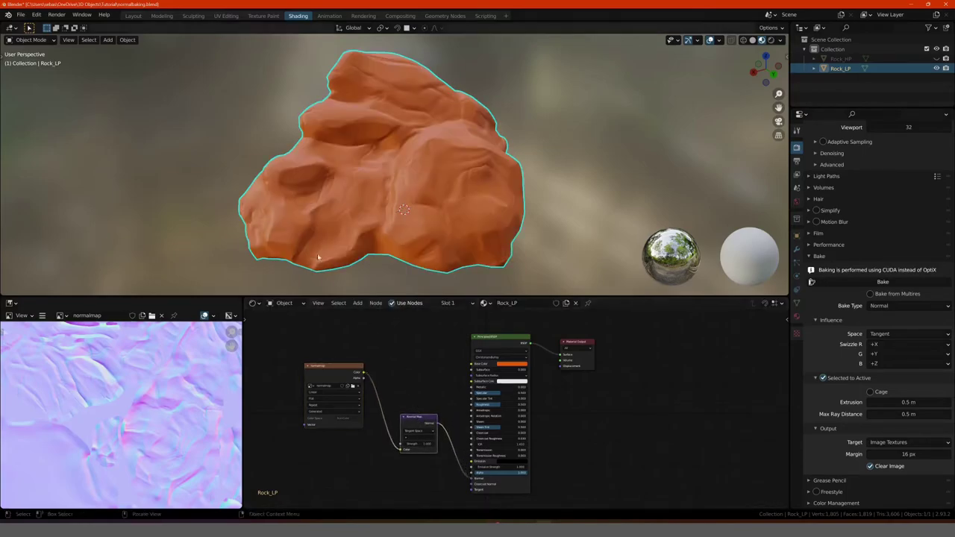
middle_drag(374, 213, 494, 198)
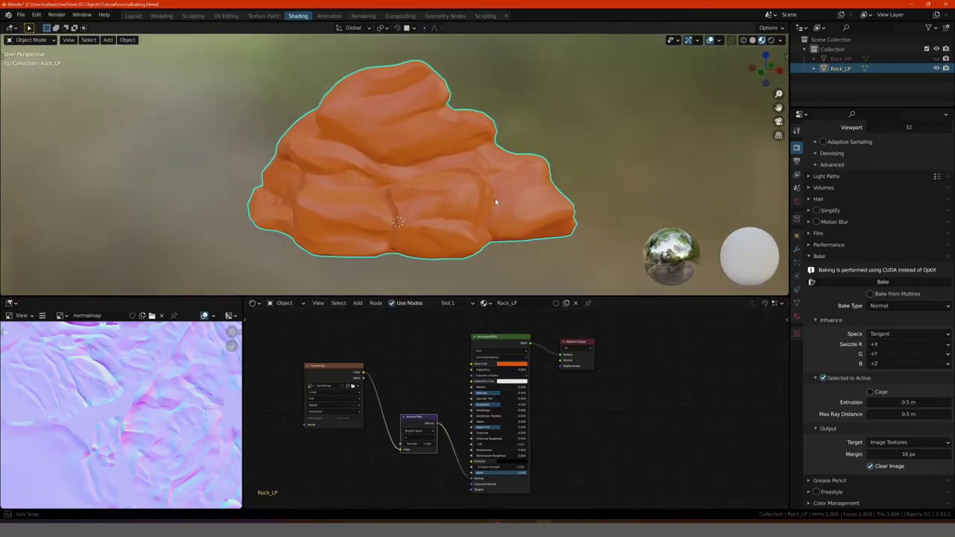
mouse_move(373, 213)
middle_down()
mouse_move(433, 219)
mouse_move(456, 202)
mouse_move(219, 213)
mouse_move(330, 207)
mouse_move(335, 199)
mouse_move(309, 171)
mouse_move(352, 92)
mouse_move(473, 187)
mouse_move(415, 182)
mouse_move(464, 213)
mouse_move(453, 219)
mouse_move(429, 198)
mouse_move(403, 197)
mouse_move(465, 187)
mouse_move(500, 209)
mouse_move(506, 233)
mouse_move(495, 247)
mouse_move(437, 261)
mouse_move(542, 264)
mouse_move(589, 252)
mouse_move(607, 233)
mouse_move(470, 214)
mouse_move(429, 219)
mouse_move(437, 204)
mouse_move(492, 205)
mouse_move(467, 196)
mouse_move(494, 203)
middle_up()
- Zoom out around the whole rock and switch the viewport to Wireframe shading to see the simple mesh
scroll(345, 130, up, 3)
scroll(453, 219, up, 2)
scroll(440, 204, up, 1)
scroll(330, 199, down, 2)
middle_drag(330, 198, 417, 187)
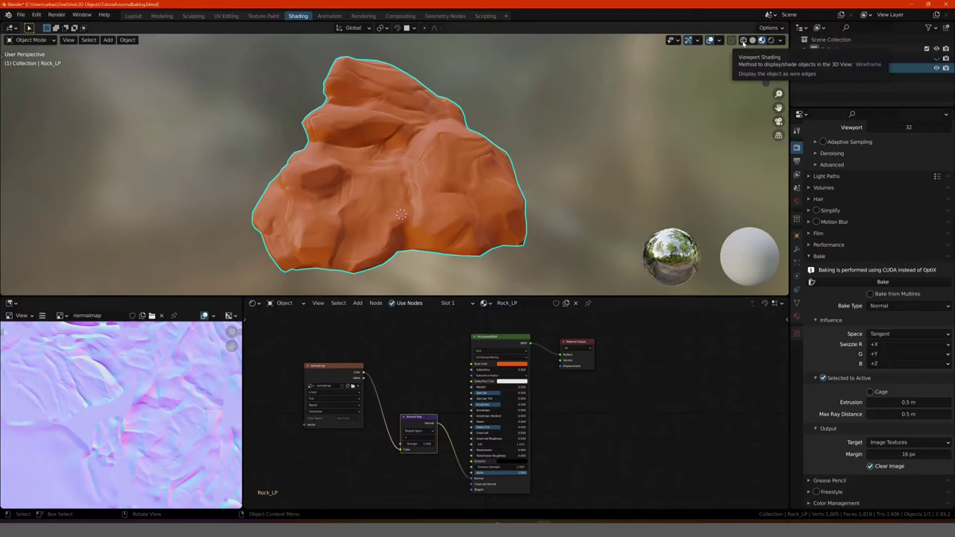
click(744, 40)
- Orbit the wireframe and shaded rock, then drag the normalmap Image Texture node lower
mouse_move(545, 129)
middle_down()
mouse_move(453, 139)
mouse_move(521, 140)
mouse_move(538, 152)
middle_up()
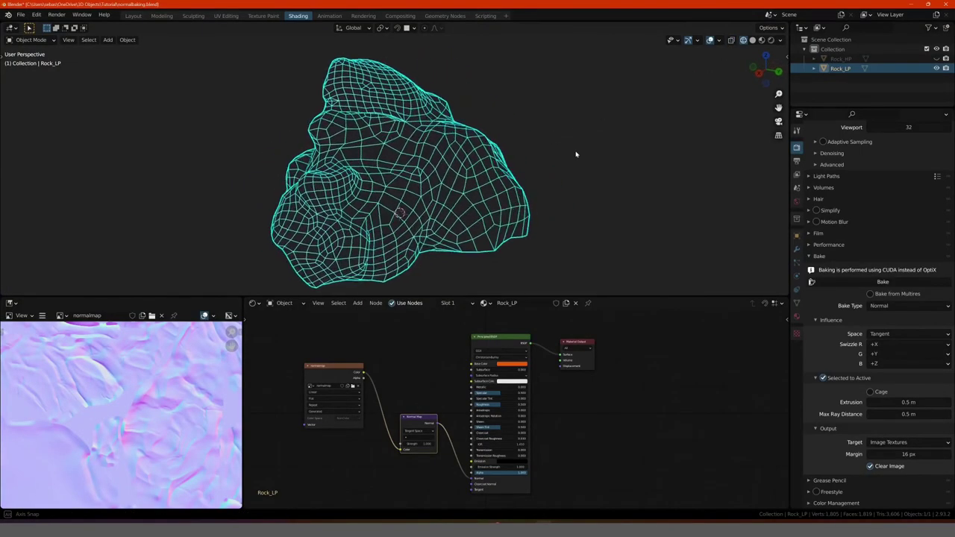
scroll(451, 163, up, 2)
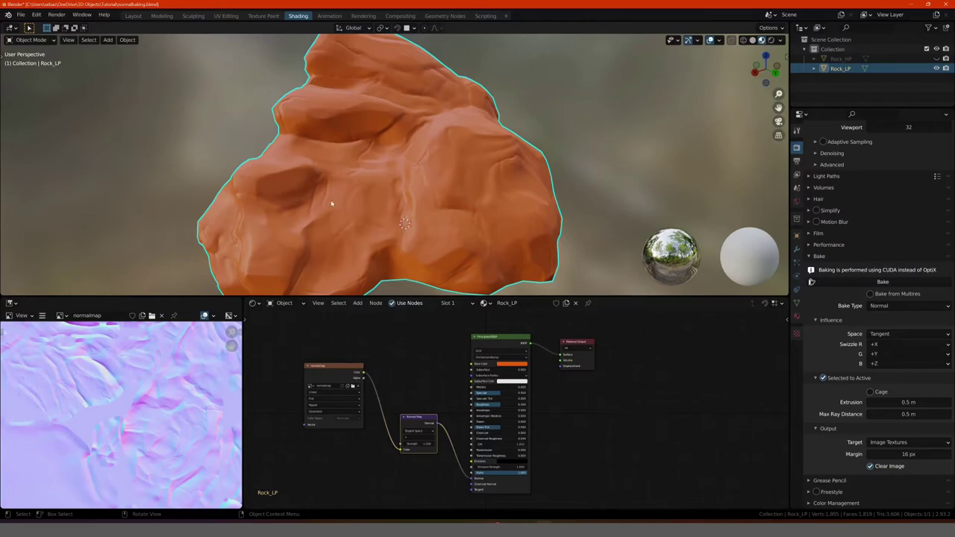
middle_drag(506, 164, 401, 295)
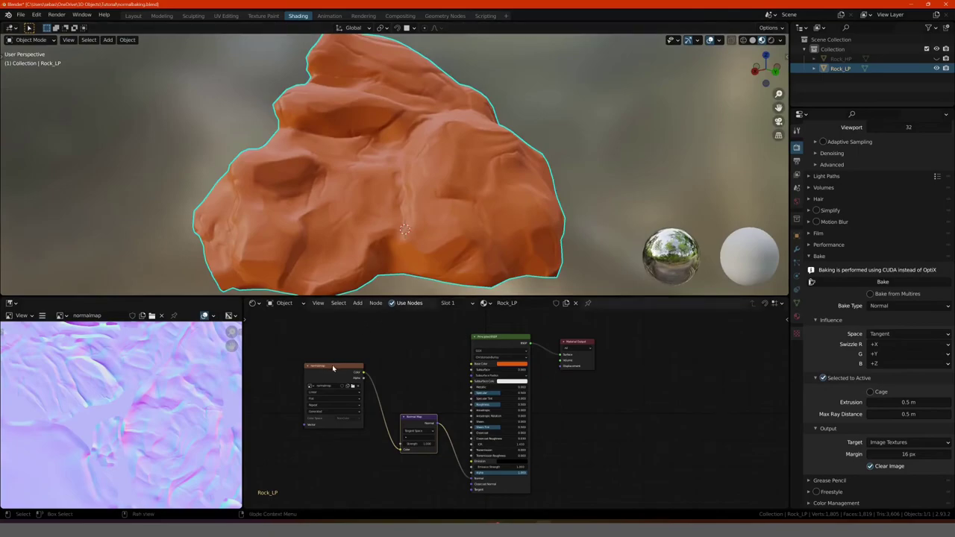
drag(332, 365, 341, 405)
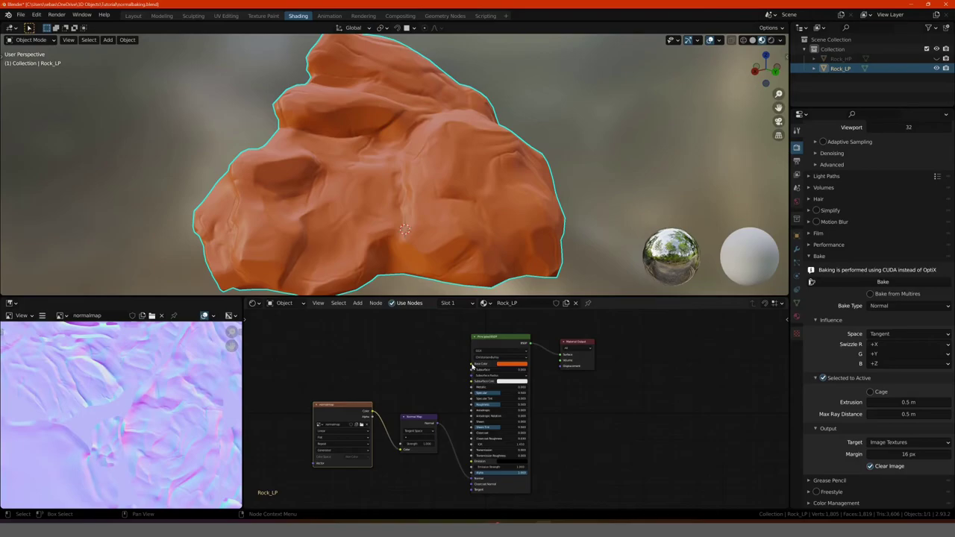
- Select Rock_HP, make it visible, and hide Rock_LP to compare the two rocks
click(844, 58)
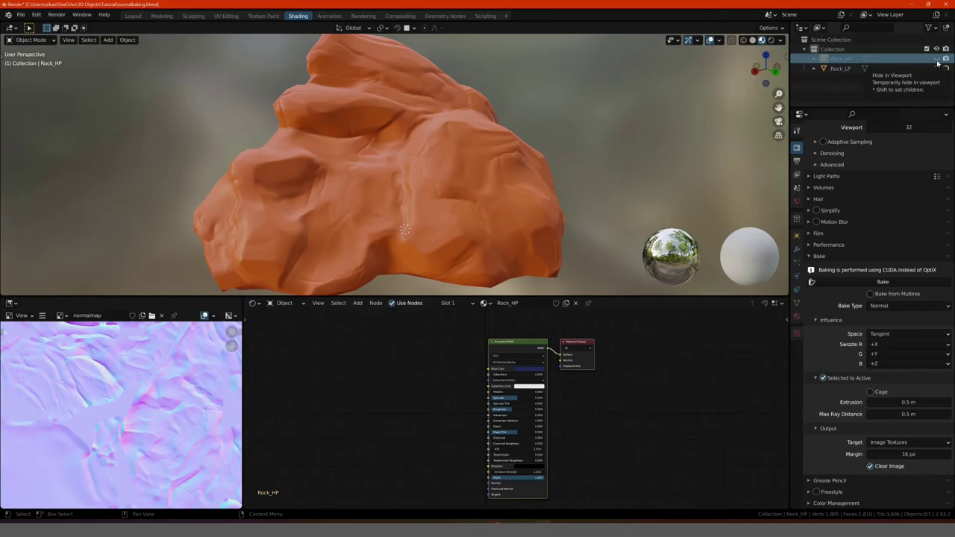
click(937, 59)
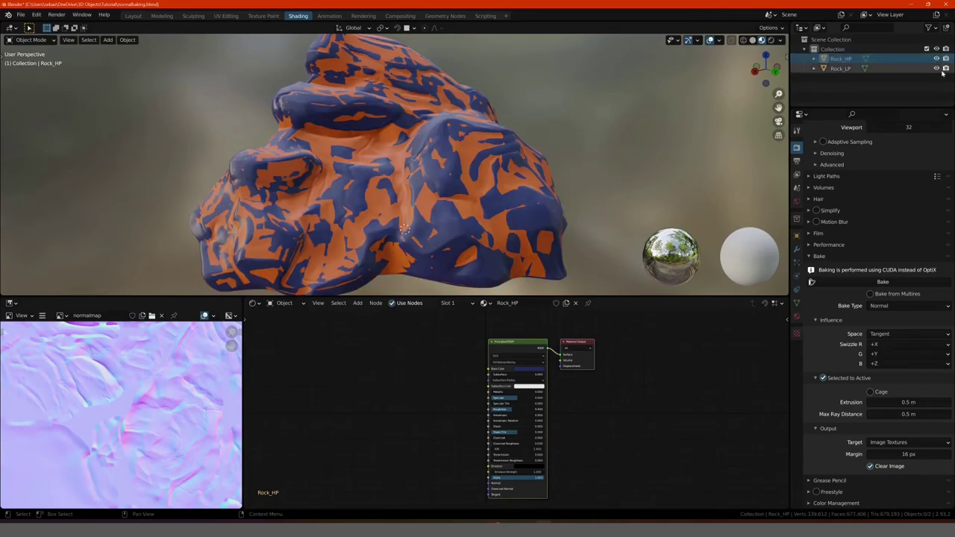
click(937, 67)
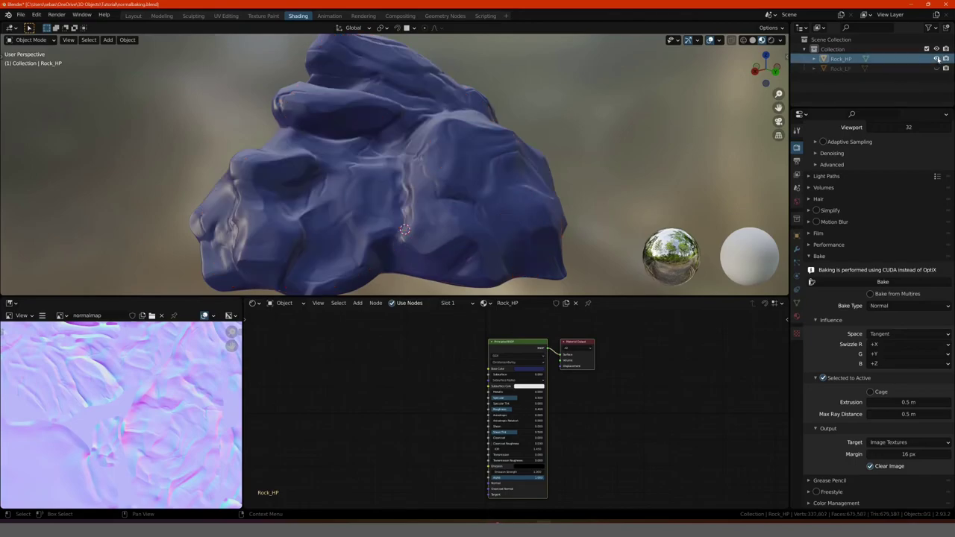
ctrl+click(937, 68)
click(937, 67)
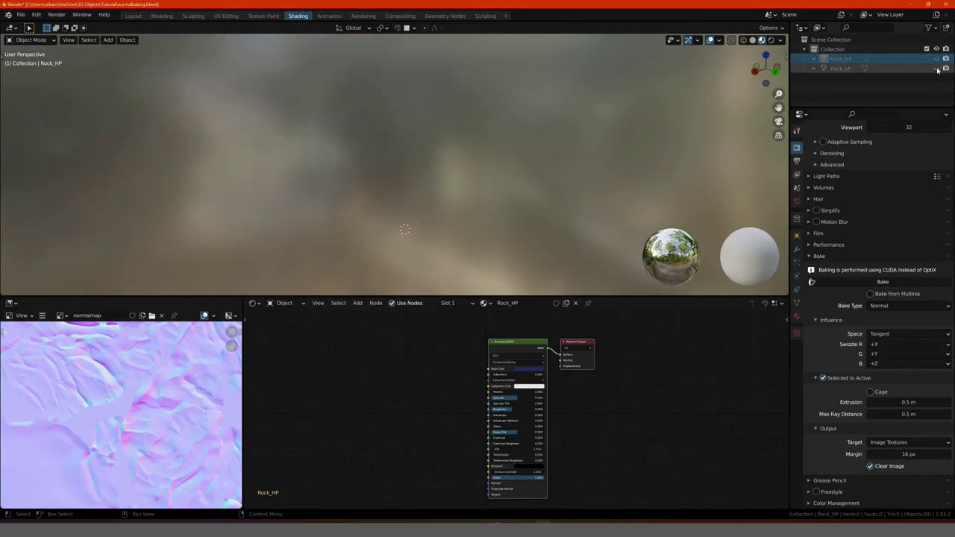
click(937, 59)
- Repeatedly toggle Rock_HP and Rock_LP visibility to compare, ending with Rock_LP hidden
ctrl+click(938, 68)
click(938, 68)
click(937, 59)
click(937, 59)
click(937, 68)
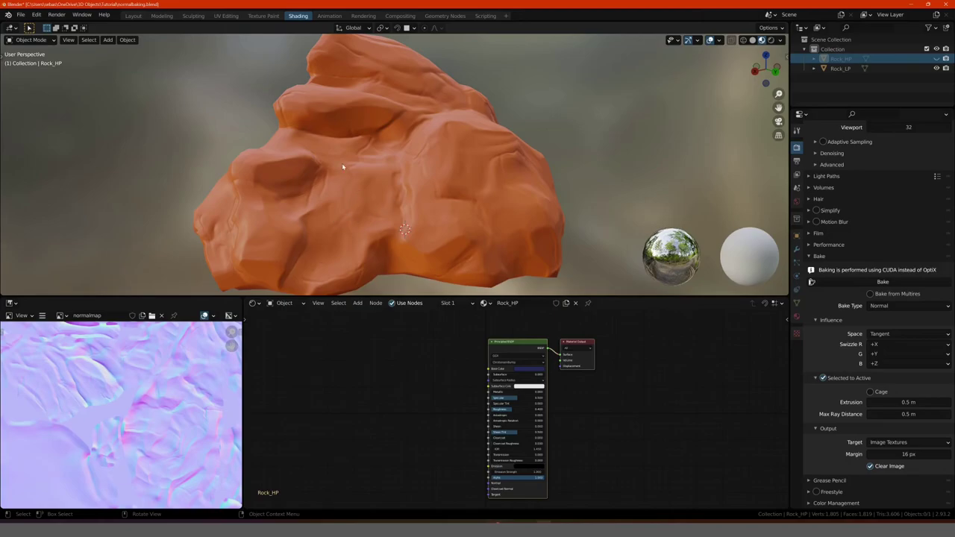
click(937, 59)
click(937, 68)
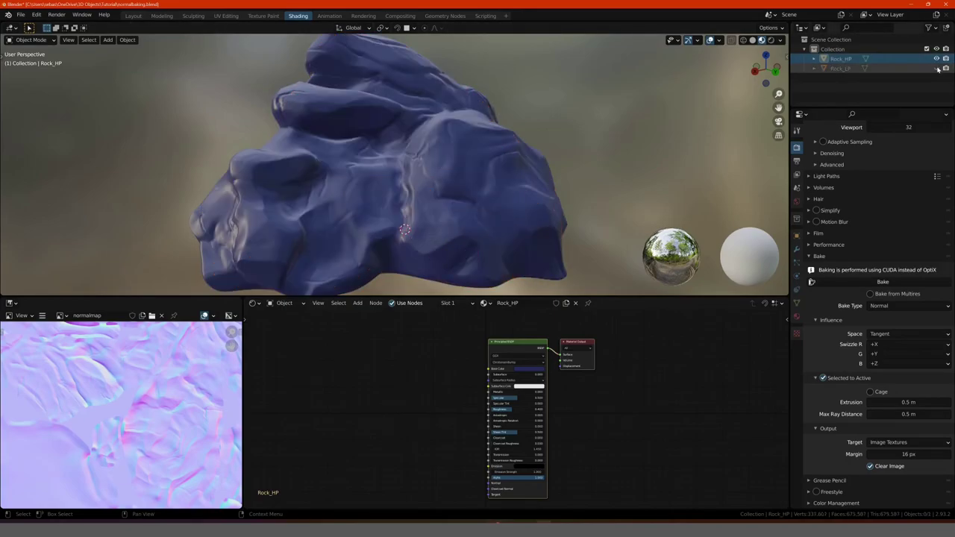
click(937, 68)
ctrl+click(938, 68)
ctrl+click(937, 68)
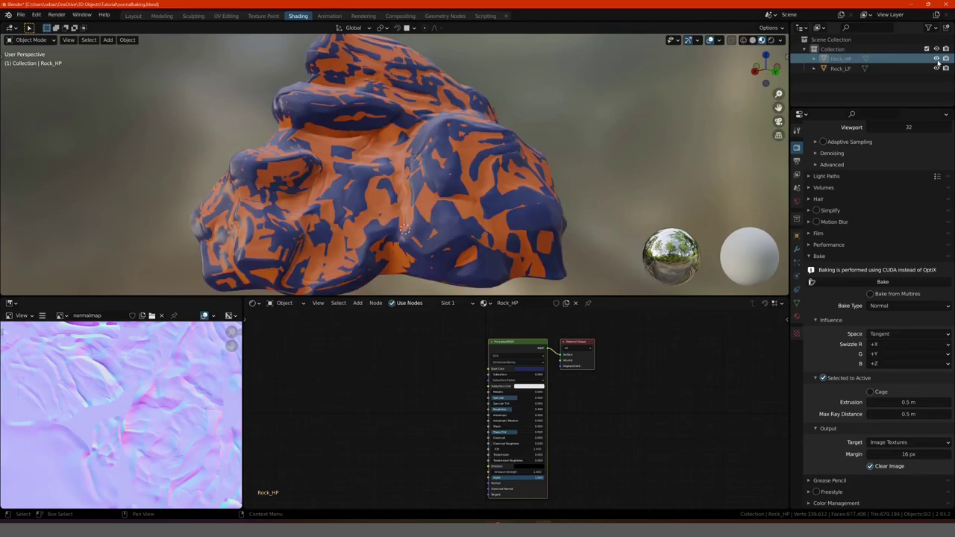
click(937, 68)
click(937, 68)
ctrl+click(937, 68)
ctrl+click(937, 68)
click(938, 67)
click(940, 67)
ctrl+click(940, 68)
ctrl+click(939, 68)
click(939, 68)
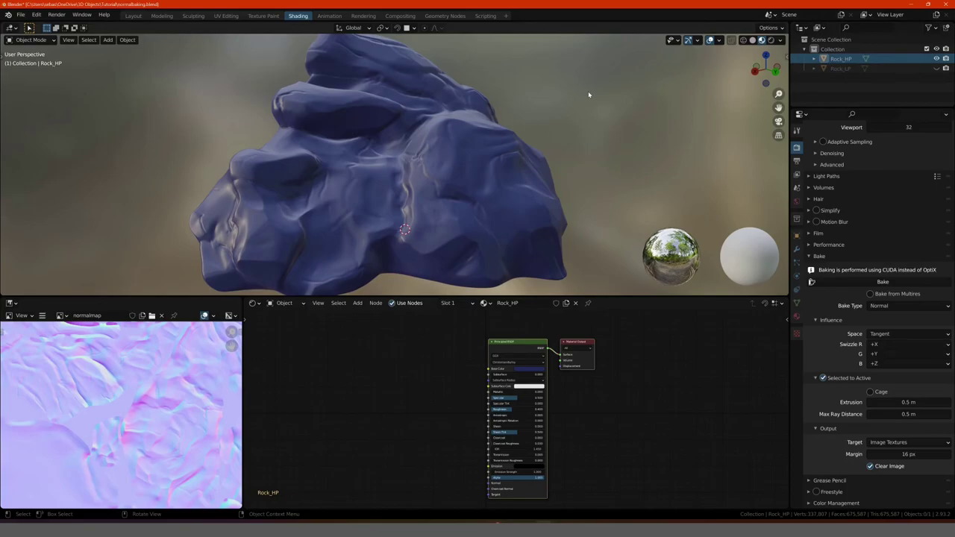